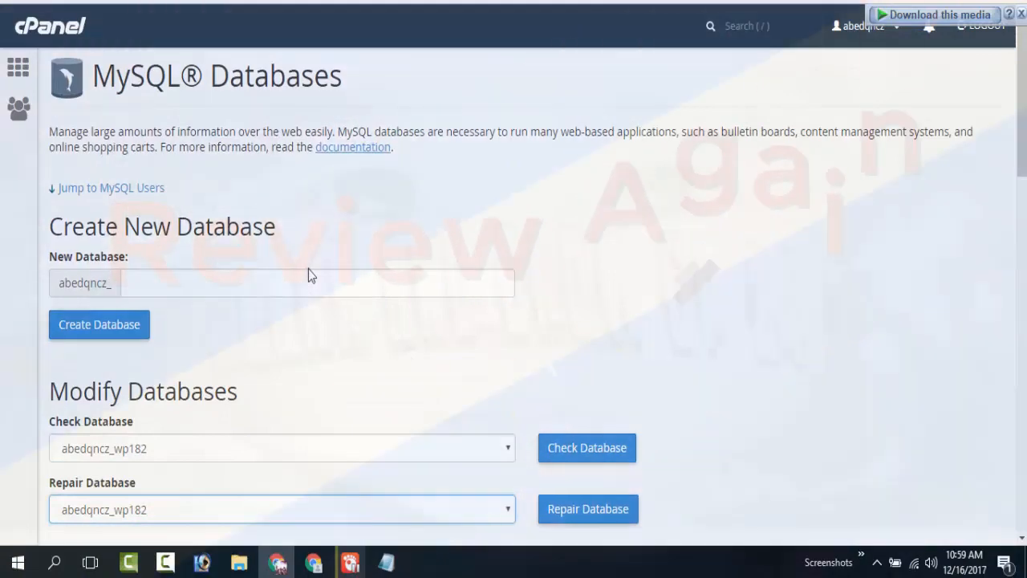
Create a new MySQL database with ptc as the name after the account prefix.
{"action": "scroll", "coordinate": [309, 269], "scroll_direction": "down", "scroll_amount": 4}
{"action": "scroll", "coordinate": [308, 269], "scroll_direction": "up", "scroll_amount": 1}
{"action": "scroll", "coordinate": [308, 269], "scroll_direction": "up", "scroll_amount": 2}
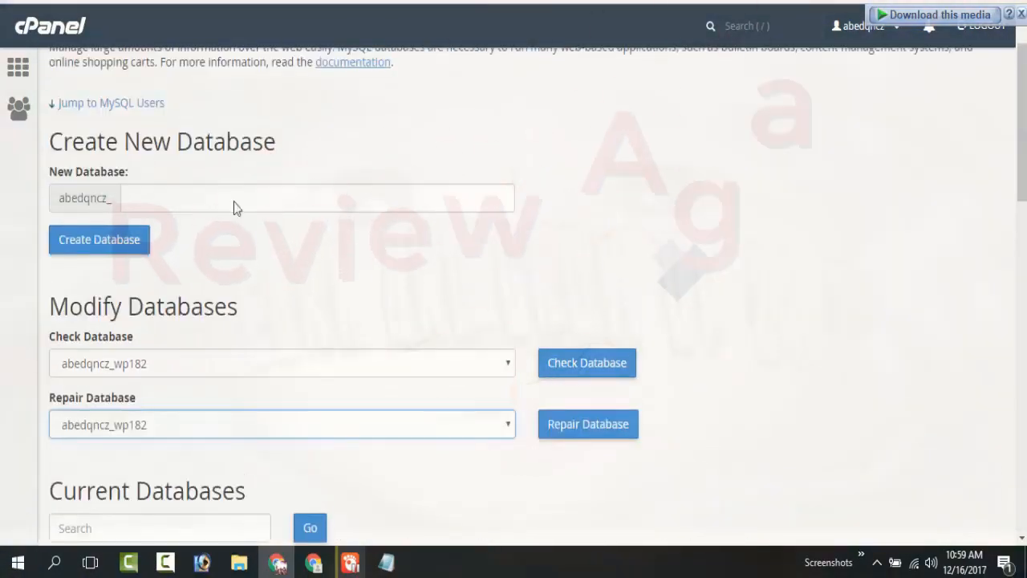
{"action": "left_click", "coordinate": [240, 198]}
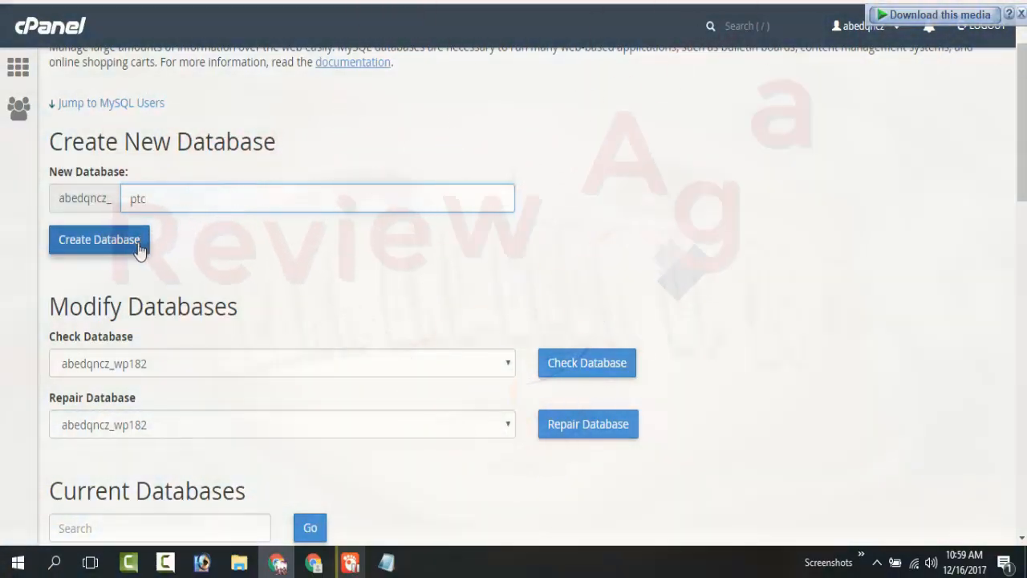
{"action": "left_click", "coordinate": [138, 249]}
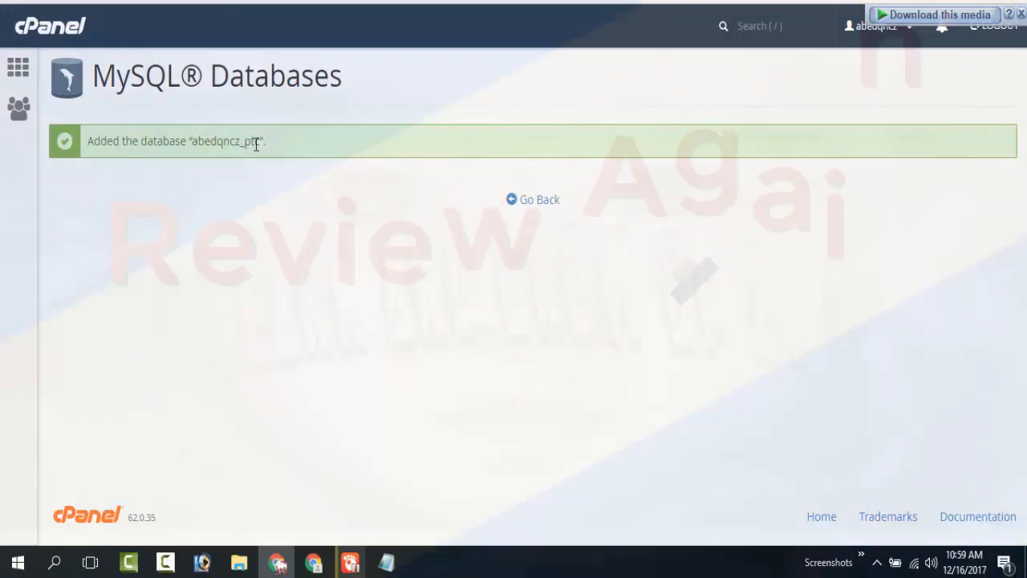
Copy the new database's name from the confirmation message and return to the database overview.
{"action": "left_click_drag", "start_coordinate": [265, 142], "coordinate": [142, 144]}
{"action": "right_click", "coordinate": [154, 148]}
{"action": "left_click", "coordinate": [176, 161]}
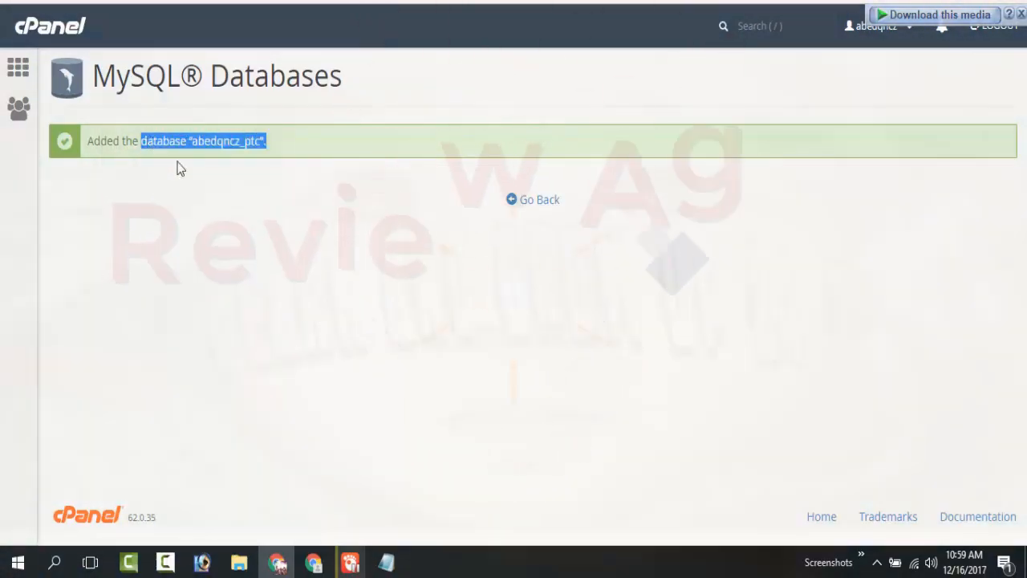
{"action": "left_click", "coordinate": [539, 200]}
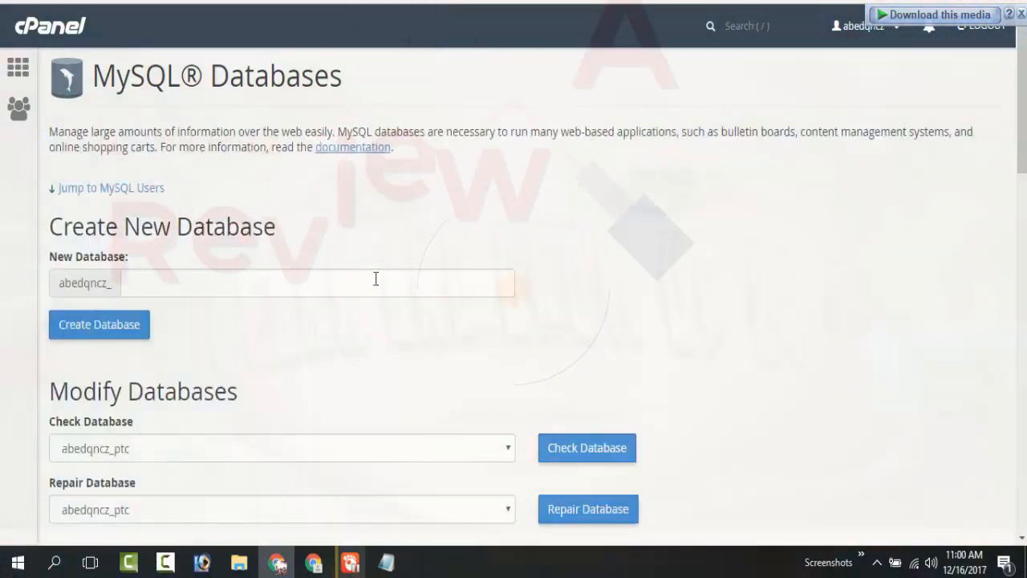
Enter ptc as the new MySQL user's name and fill in the user's password.
{"action": "scroll", "coordinate": [355, 254], "scroll_direction": "down", "scroll_amount": 5}
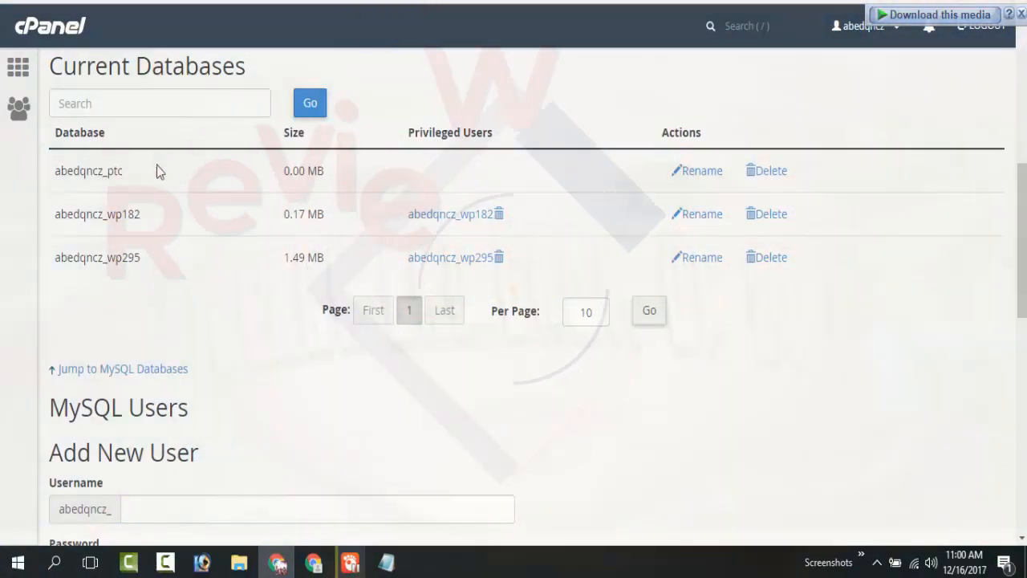
{"action": "scroll", "coordinate": [284, 275], "scroll_direction": "down", "scroll_amount": 3}
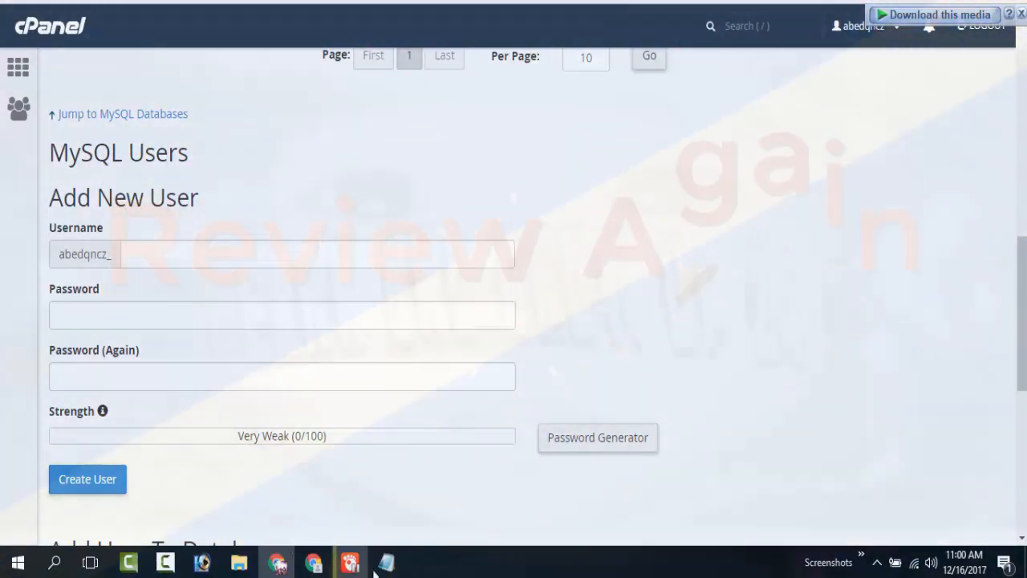
{"action": "type", "text": "ptc"}
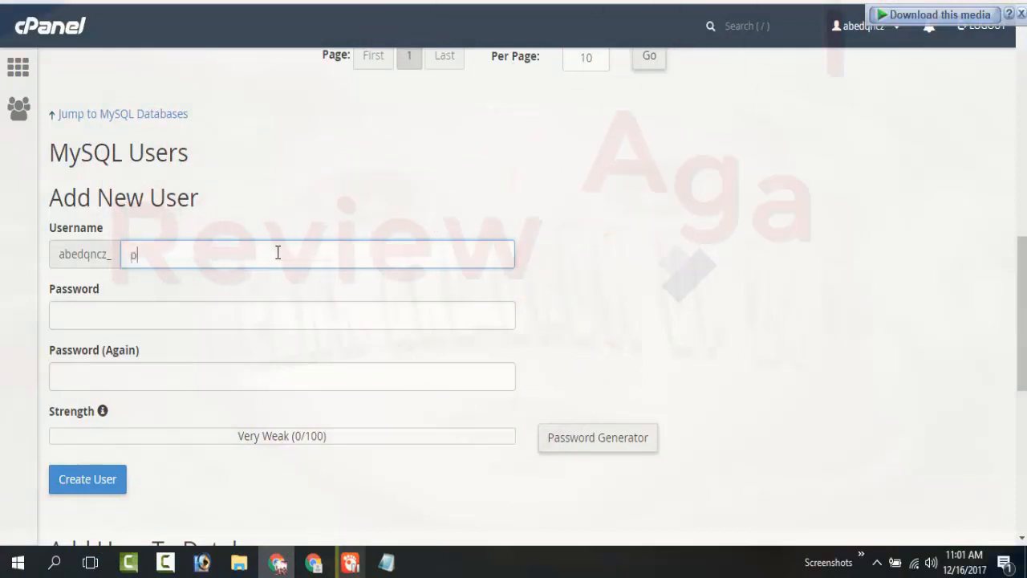
{"action": "key", "text": "Tab"}
{"action": "type", "text": "12345"}
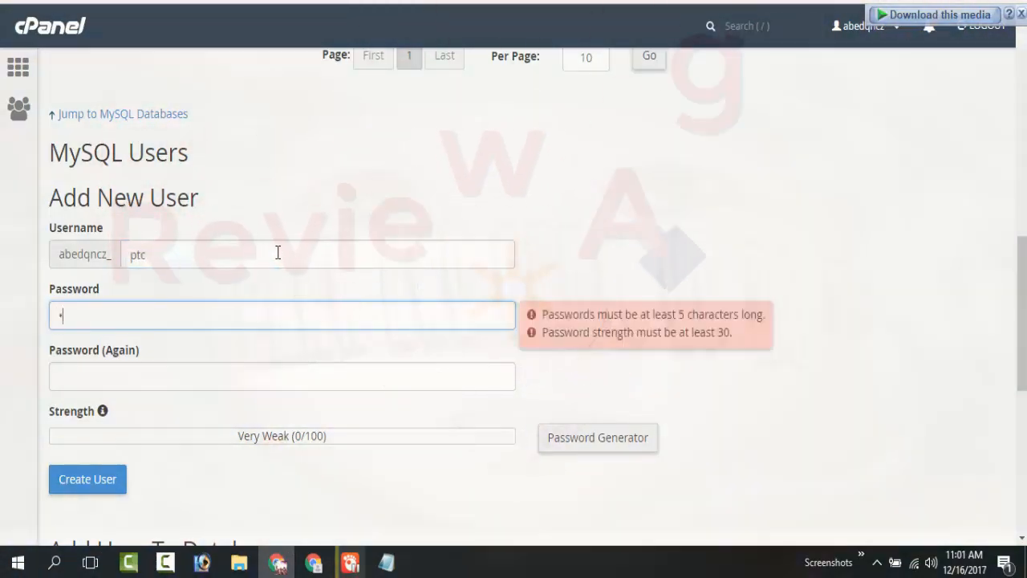
{"action": "type", "text": "678"}
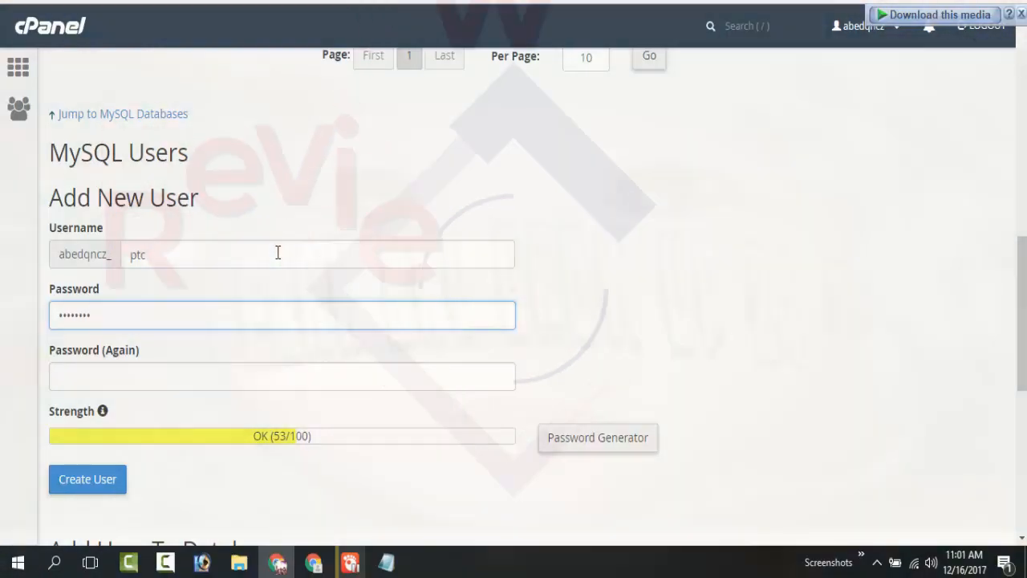
Repeat the password in the confirmation field and create the MySQL user.
{"action": "key", "text": "Tab"}
{"action": "type", "text": "1234567"}
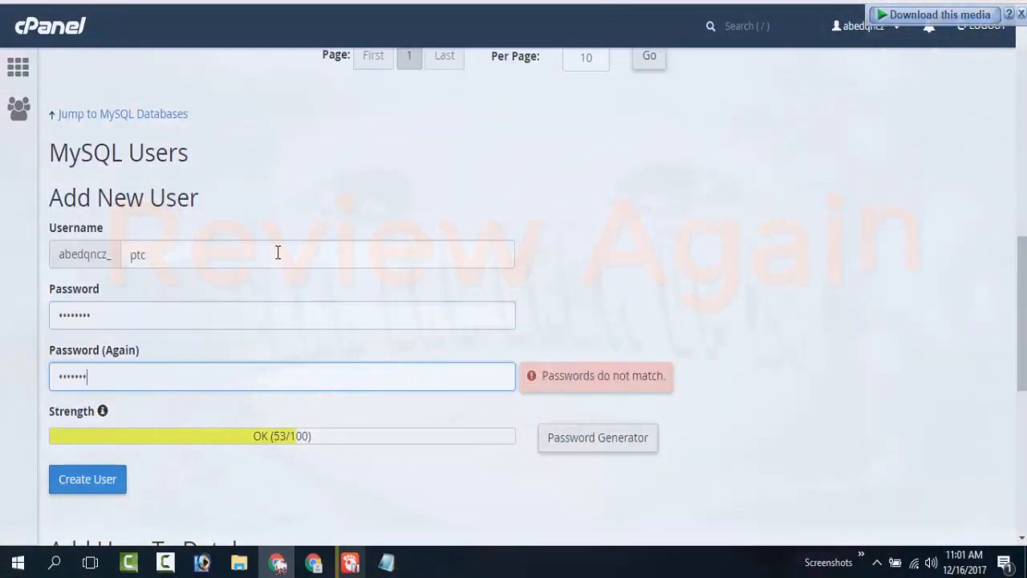
{"action": "type", "text": "8"}
{"action": "scroll", "coordinate": [116, 479], "scroll_direction": "down", "scroll_amount": 3}
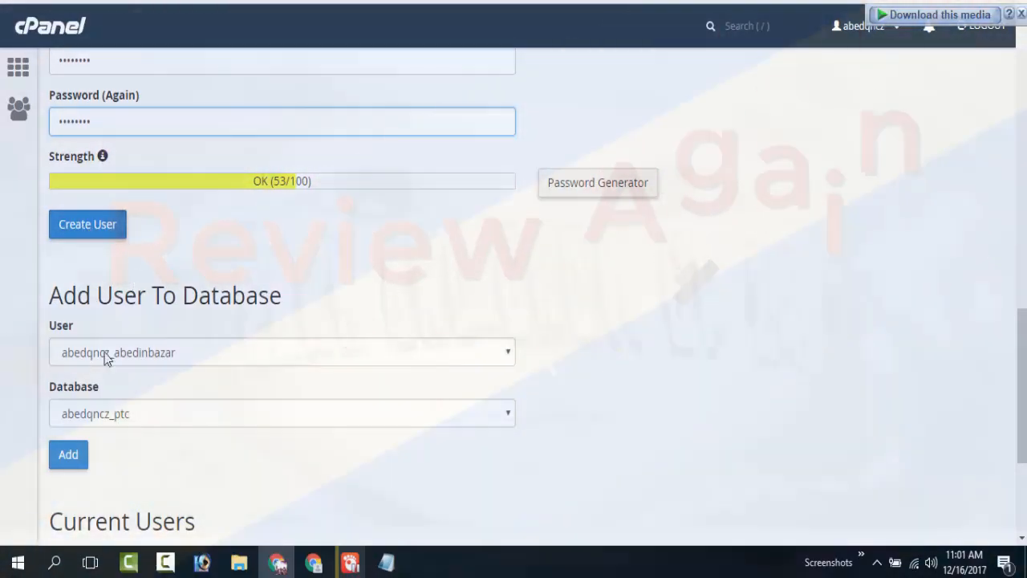
{"action": "left_click", "coordinate": [107, 357]}
{"action": "left_click", "coordinate": [105, 358]}
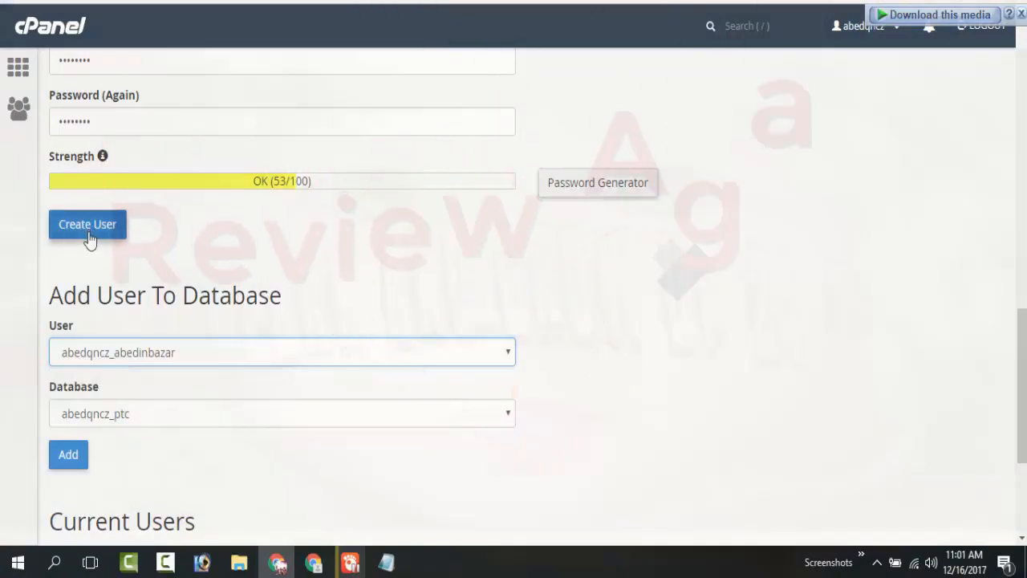
{"action": "left_click", "coordinate": [88, 237]}
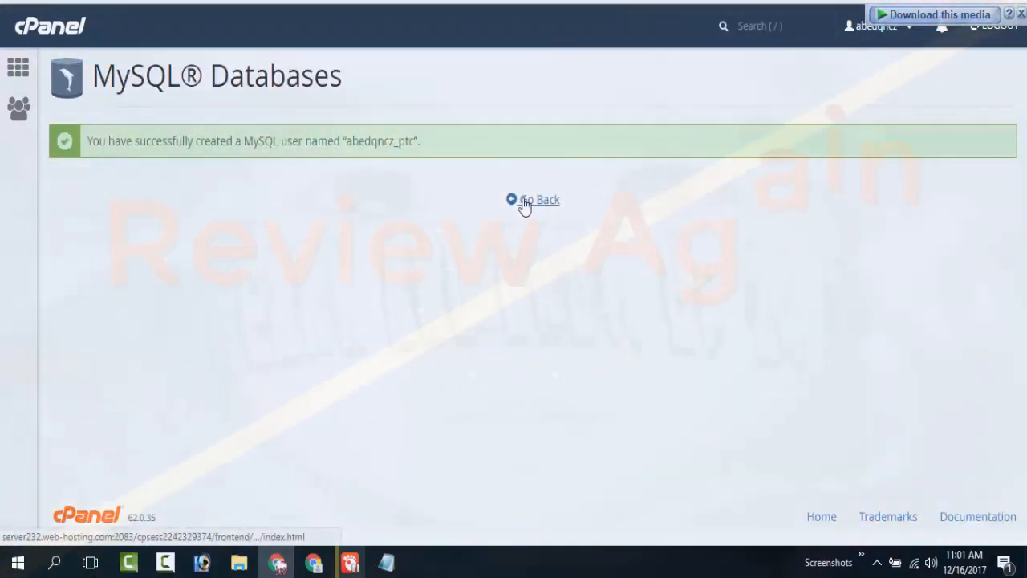
Return to the database overview and add the ptc user to the ptc database.
{"action": "left_click", "coordinate": [523, 201]}
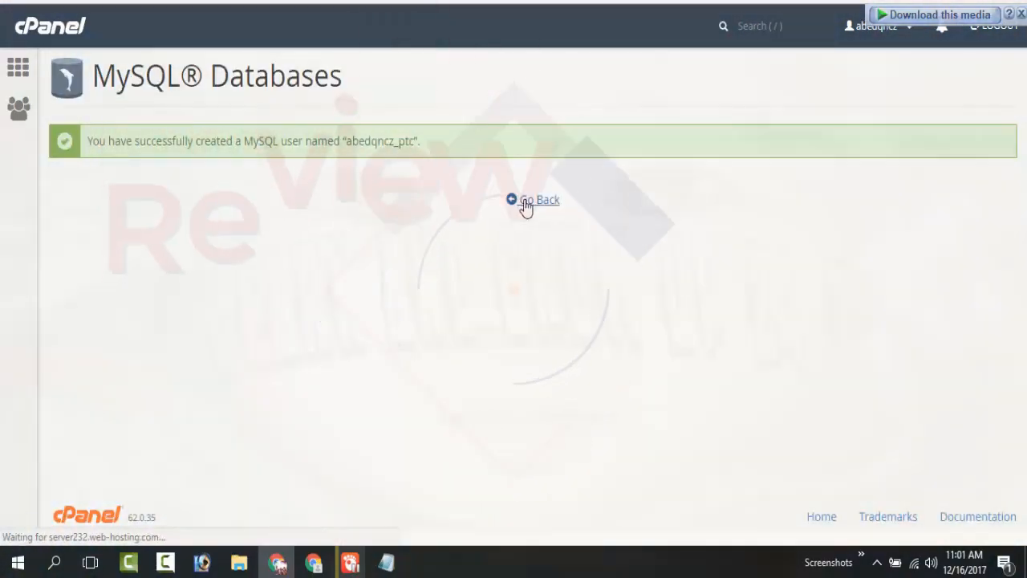
{"action": "scroll", "coordinate": [388, 272], "scroll_direction": "down", "scroll_amount": 6}
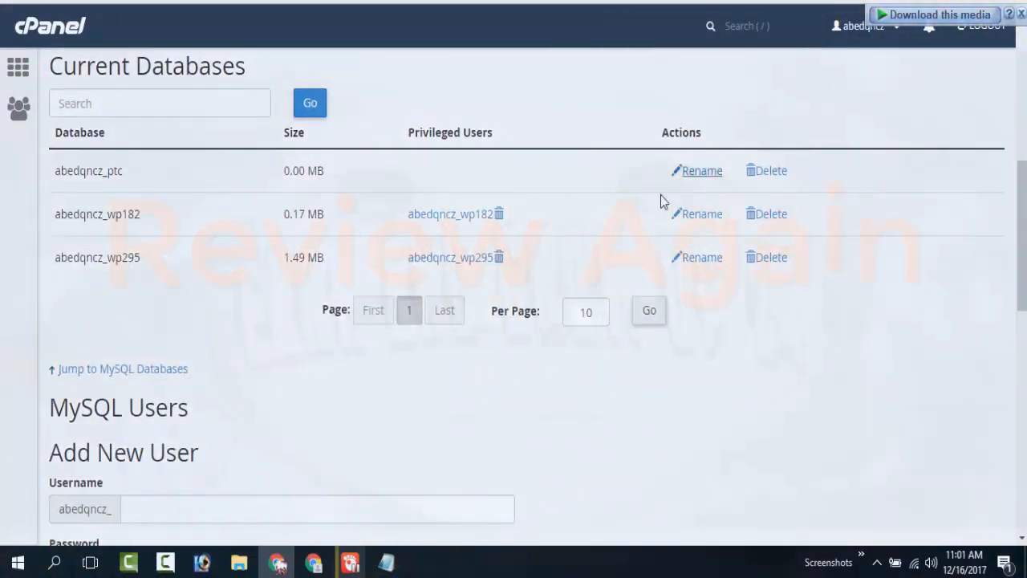
{"action": "scroll", "coordinate": [243, 265], "scroll_direction": "down", "scroll_amount": 2}
{"action": "scroll", "coordinate": [316, 293], "scroll_direction": "down", "scroll_amount": 5}
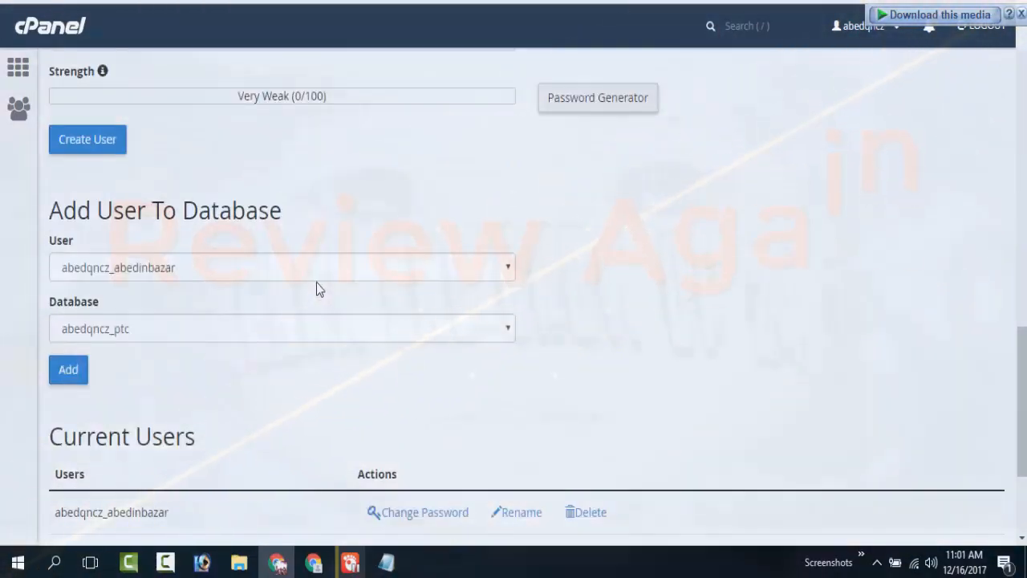
{"action": "scroll", "coordinate": [316, 282], "scroll_direction": "down", "scroll_amount": 3}
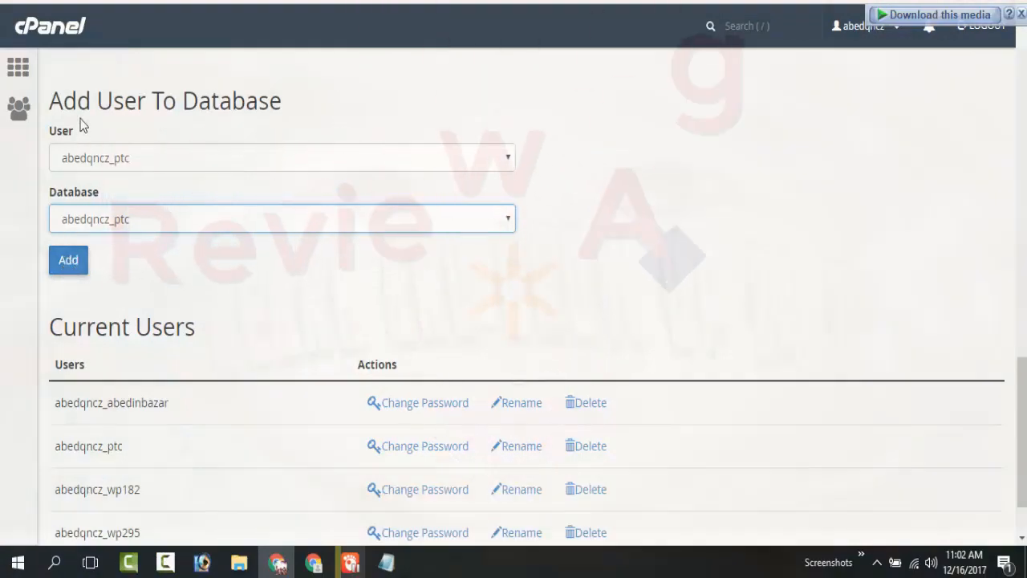
{"action": "left_click_drag", "start_coordinate": [50, 101], "coordinate": [282, 100]}
{"action": "left_click", "coordinate": [138, 160]}
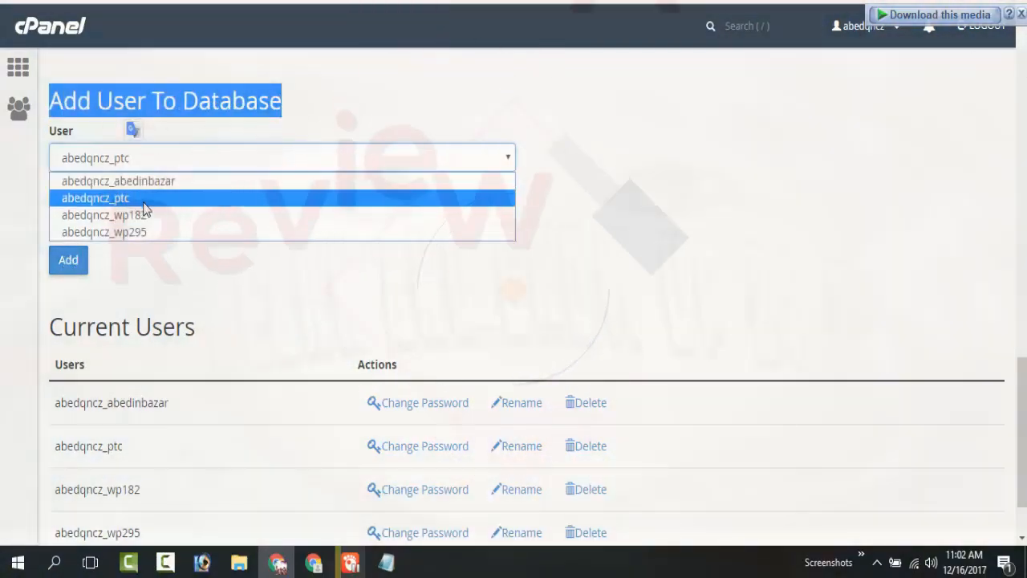
{"action": "left_click", "coordinate": [135, 196]}
{"action": "left_click", "coordinate": [133, 226]}
{"action": "left_click", "coordinate": [133, 239]}
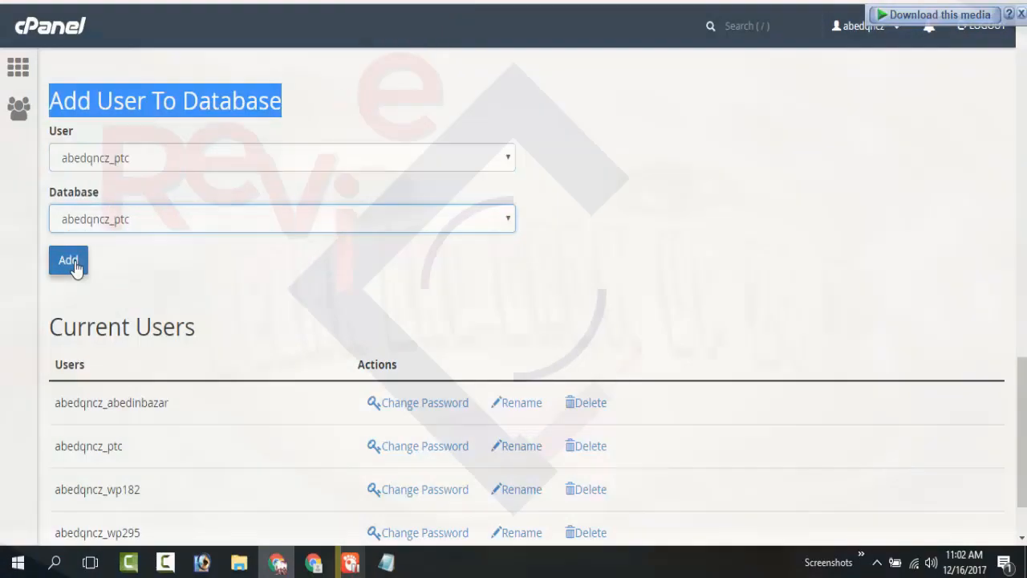
{"action": "left_click", "coordinate": [70, 262]}
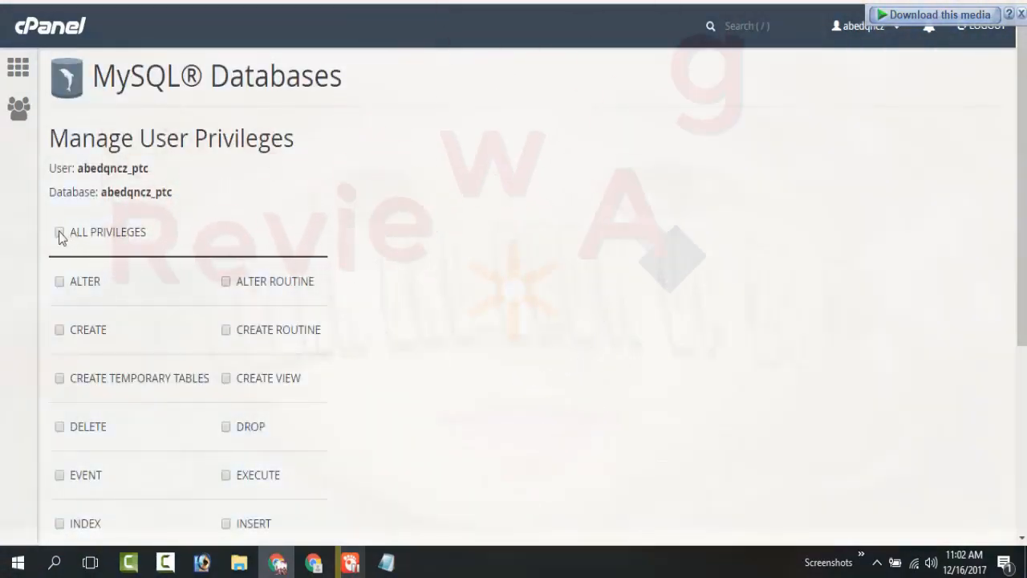
Grant the ptc user ALL PRIVILEGES on the ptc database, save the changes and return to the database overview.
{"action": "left_click", "coordinate": [59, 231]}
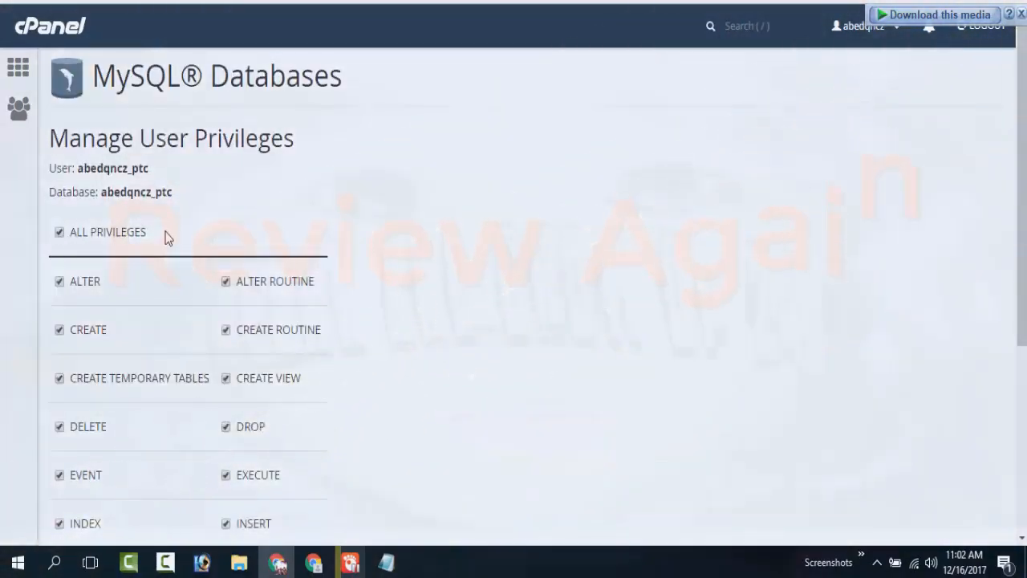
{"action": "scroll", "coordinate": [185, 232], "scroll_direction": "down", "scroll_amount": 4}
{"action": "left_click", "coordinate": [110, 420]}
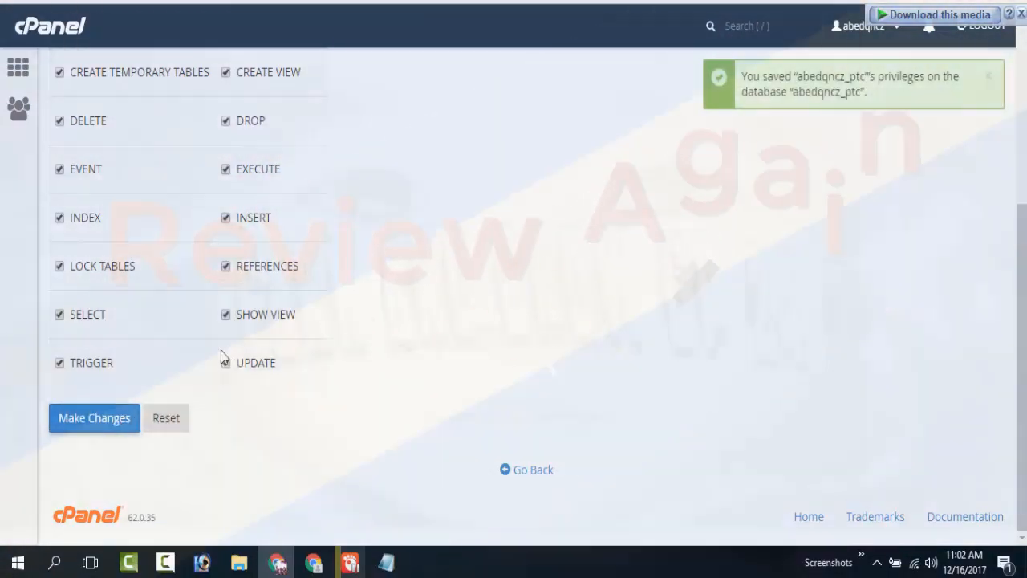
{"action": "scroll", "coordinate": [456, 402], "scroll_direction": "up", "scroll_amount": 4}
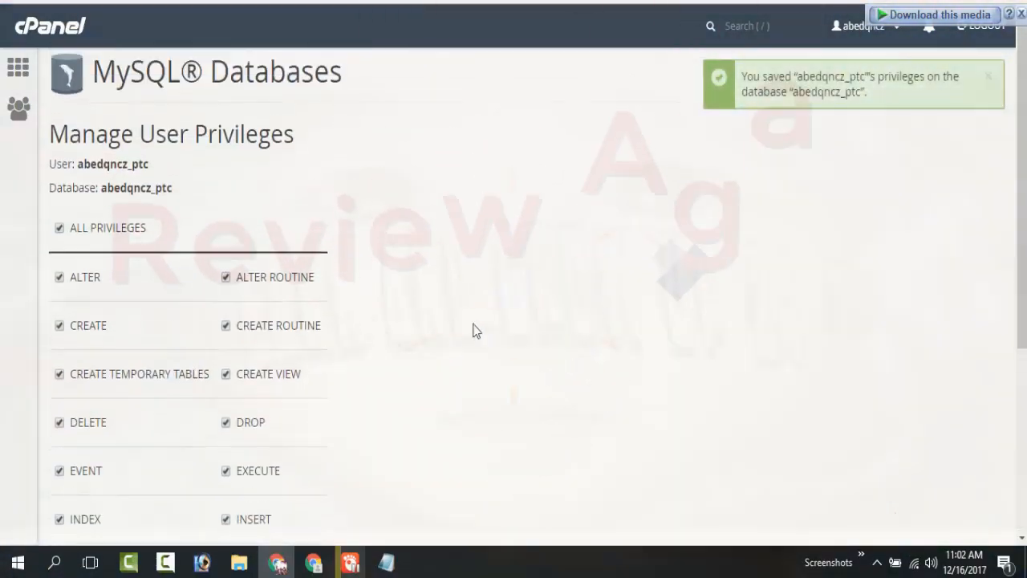
{"action": "scroll", "coordinate": [438, 316], "scroll_direction": "down", "scroll_amount": 4}
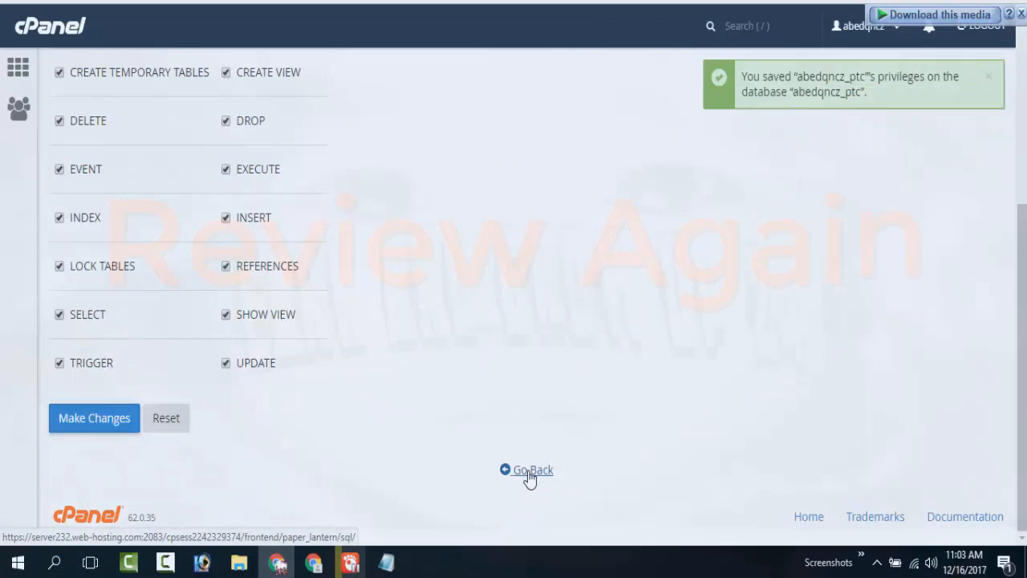
{"action": "left_click", "coordinate": [528, 472]}
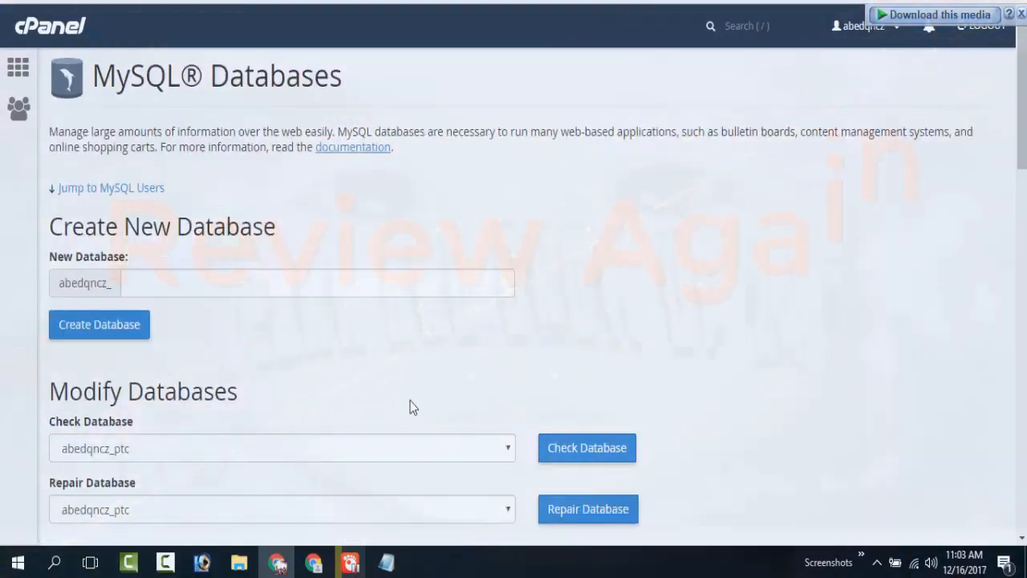
{"action": "scroll", "coordinate": [406, 395], "scroll_direction": "down", "scroll_amount": 4}
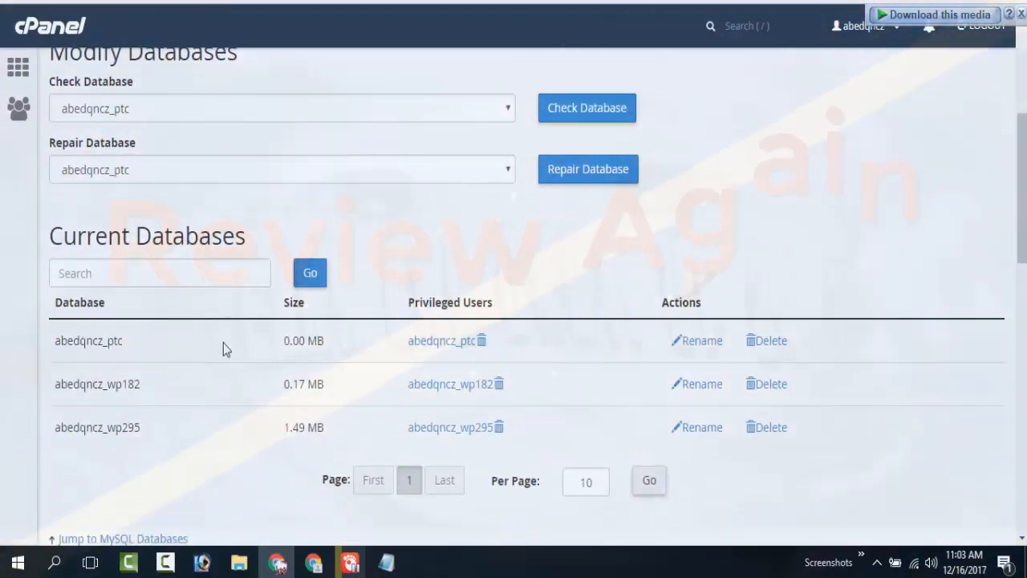
{"action": "scroll", "coordinate": [172, 356], "scroll_direction": "down", "scroll_amount": 10}
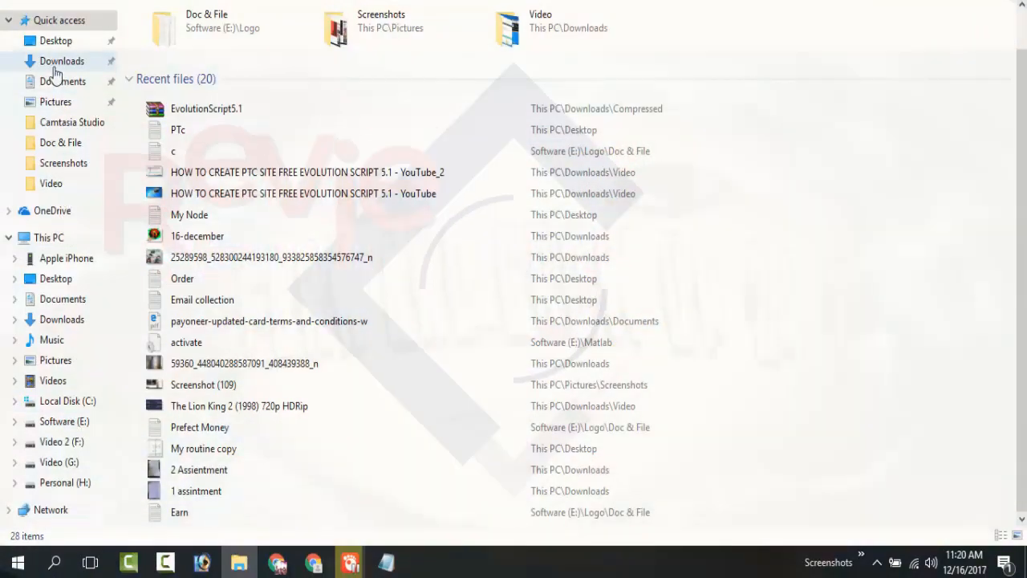
Copy the EvolutionScript5.1 archive from the Compressed folder in Downloads.
{"action": "left_click", "coordinate": [60, 62]}
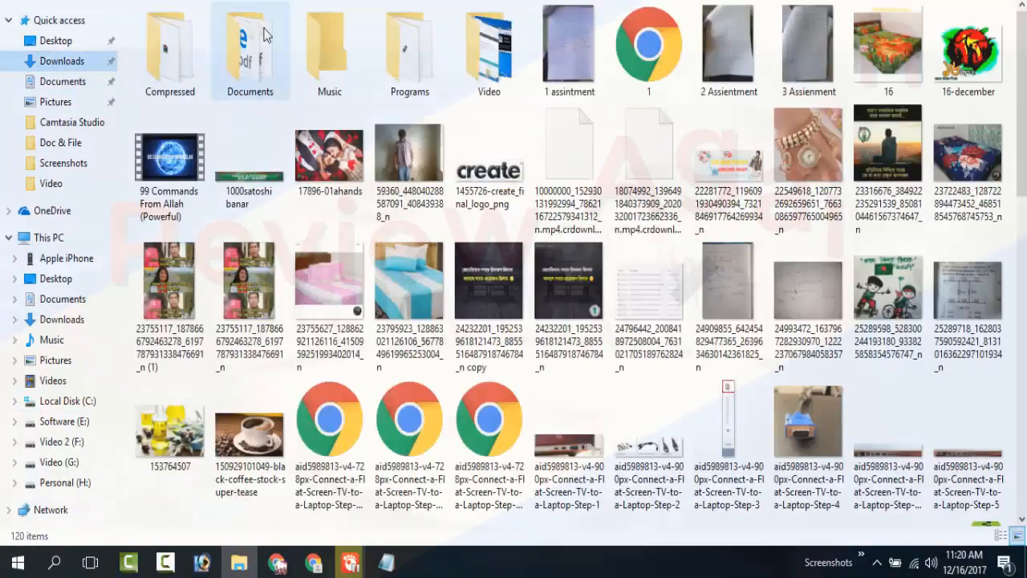
{"action": "double_click", "coordinate": [193, 44]}
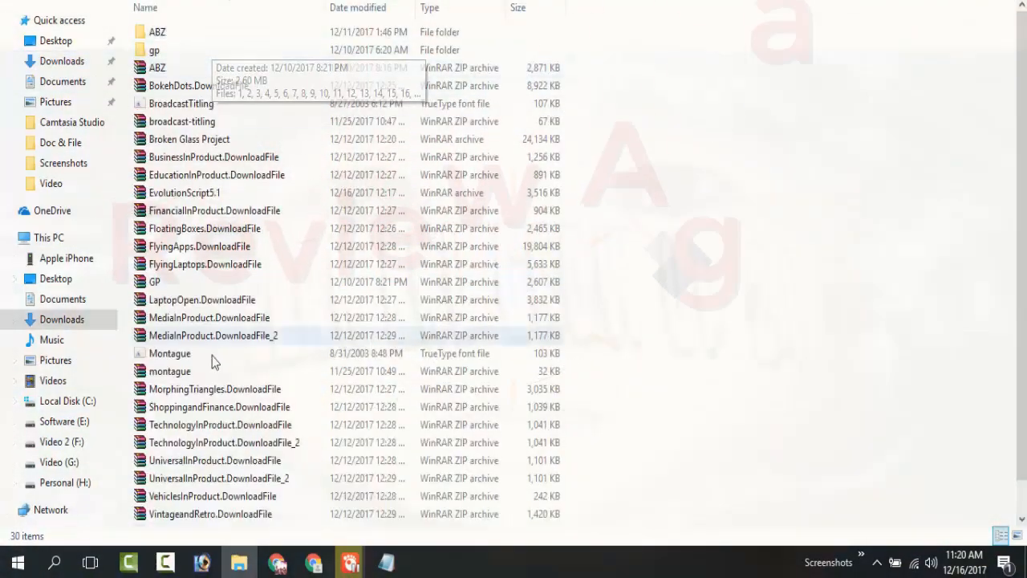
{"action": "scroll", "coordinate": [241, 406], "scroll_direction": "down", "scroll_amount": 1}
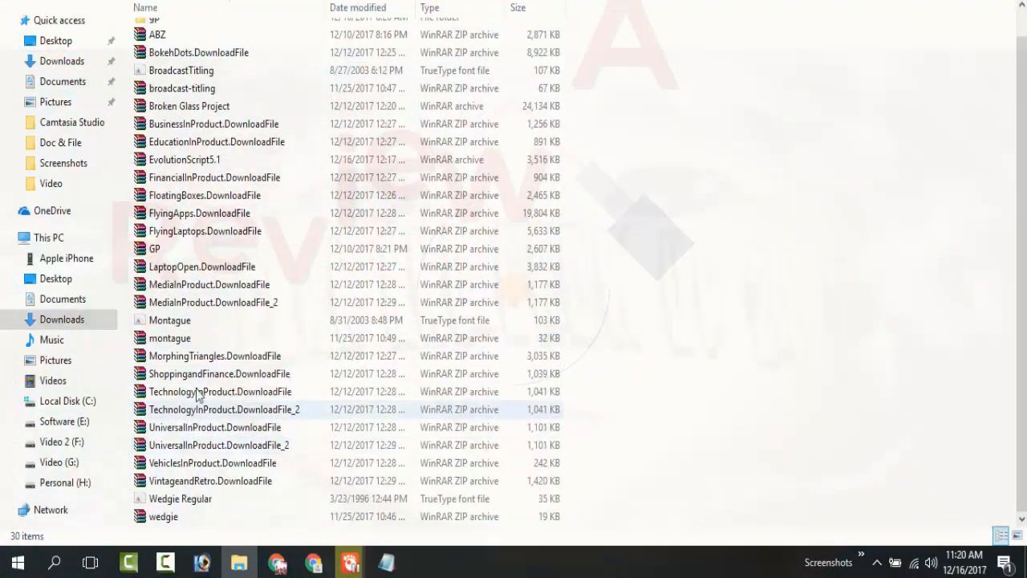
{"action": "scroll", "coordinate": [205, 386], "scroll_direction": "up", "scroll_amount": 1}
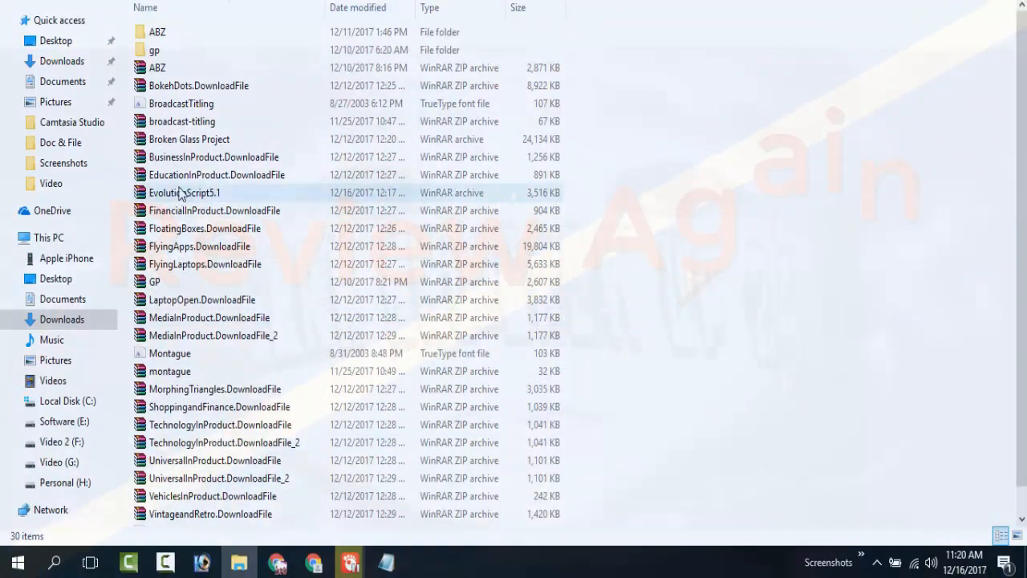
{"action": "right_click", "coordinate": [180, 193]}
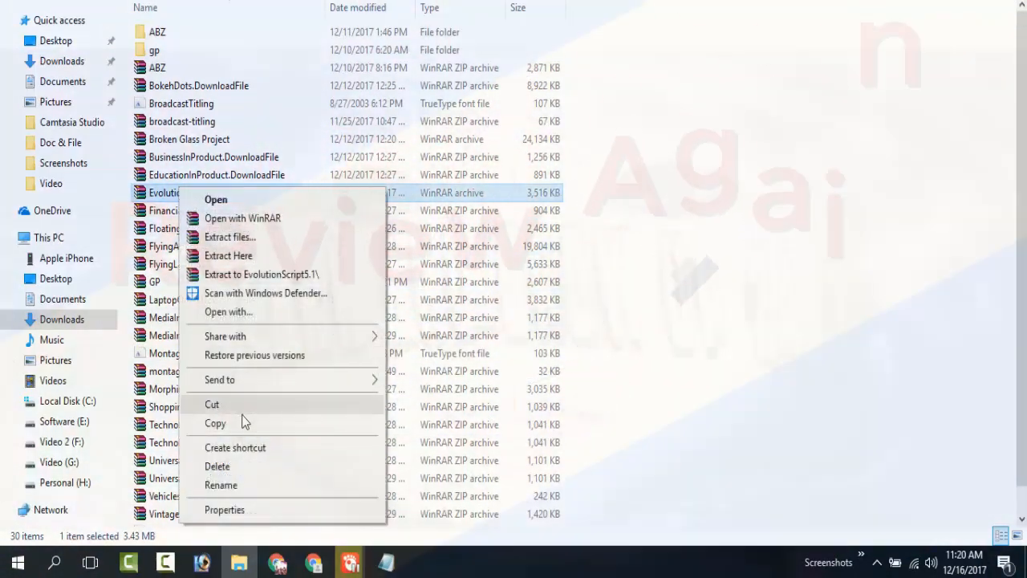
{"action": "left_click", "coordinate": [245, 423]}
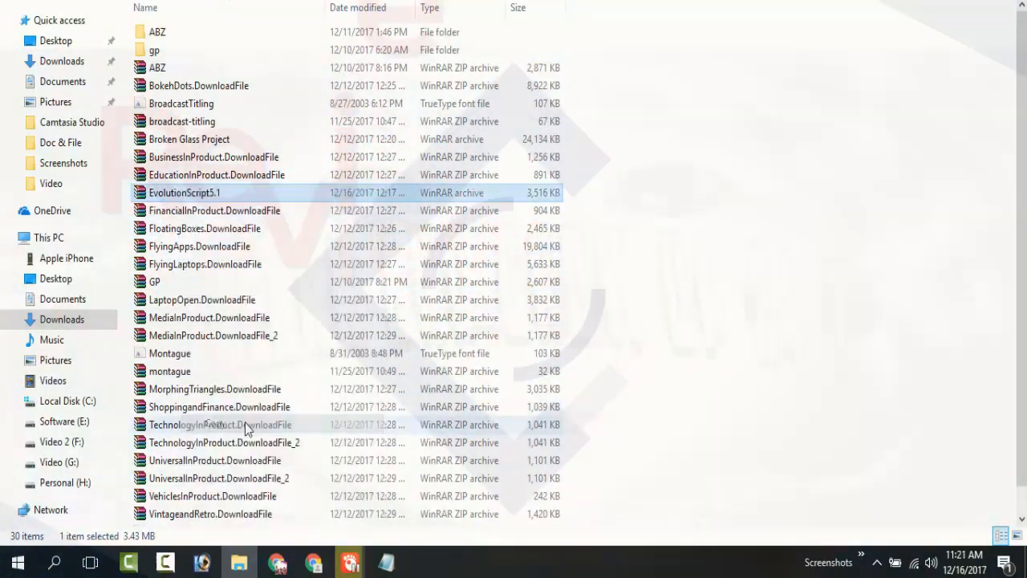
Paste the EvolutionScript5.1 archive into the empty folder in Downloads and extract it there.
{"action": "left_click", "coordinate": [659, 370]}
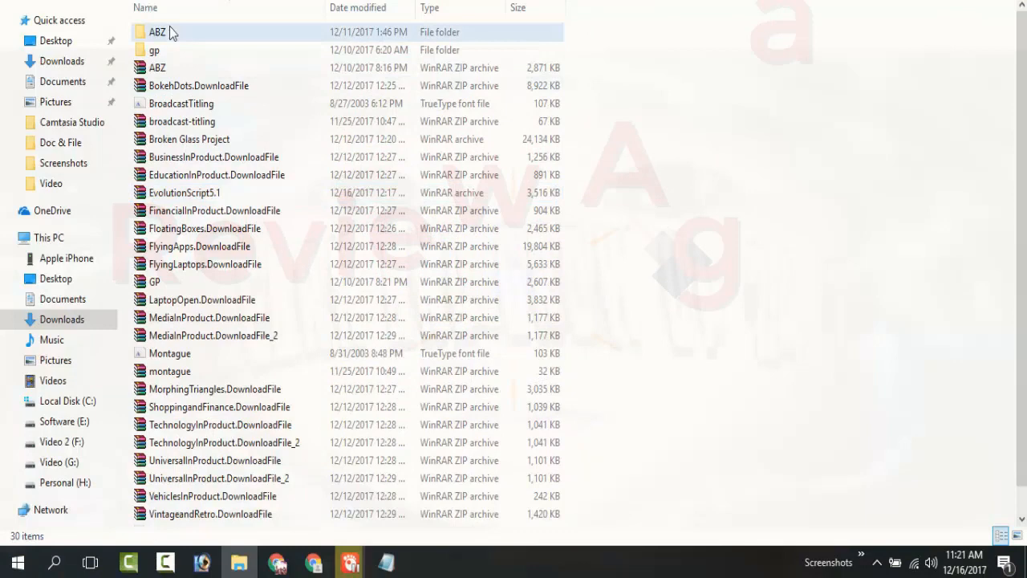
{"action": "double_click", "coordinate": [171, 32]}
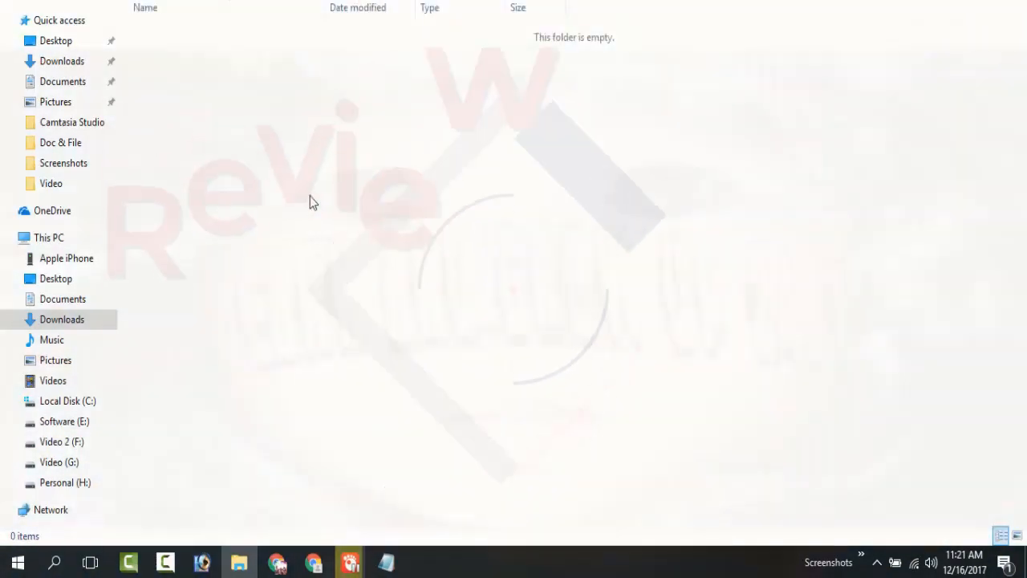
{"action": "right_click", "coordinate": [337, 201]}
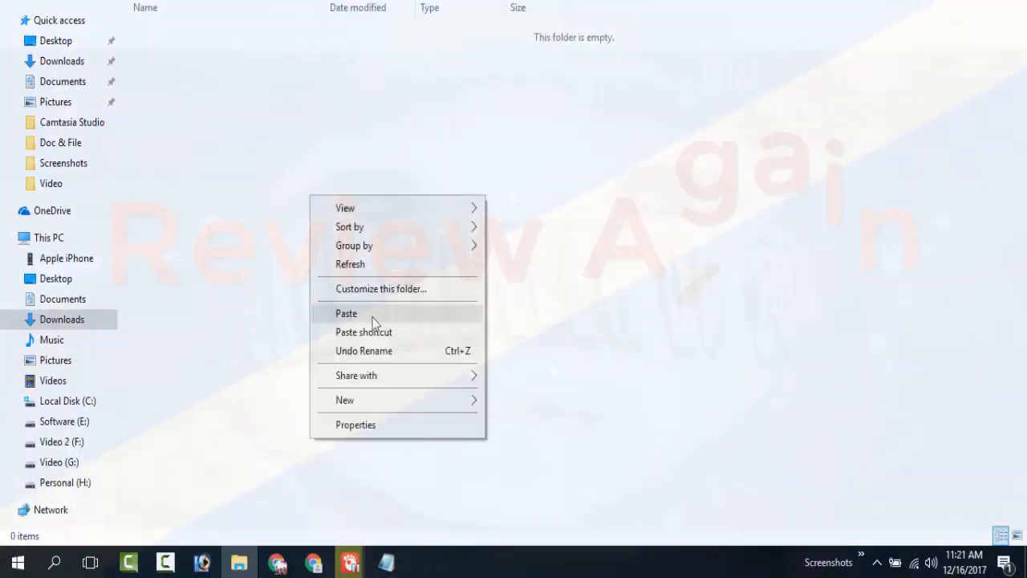
{"action": "left_click", "coordinate": [374, 317]}
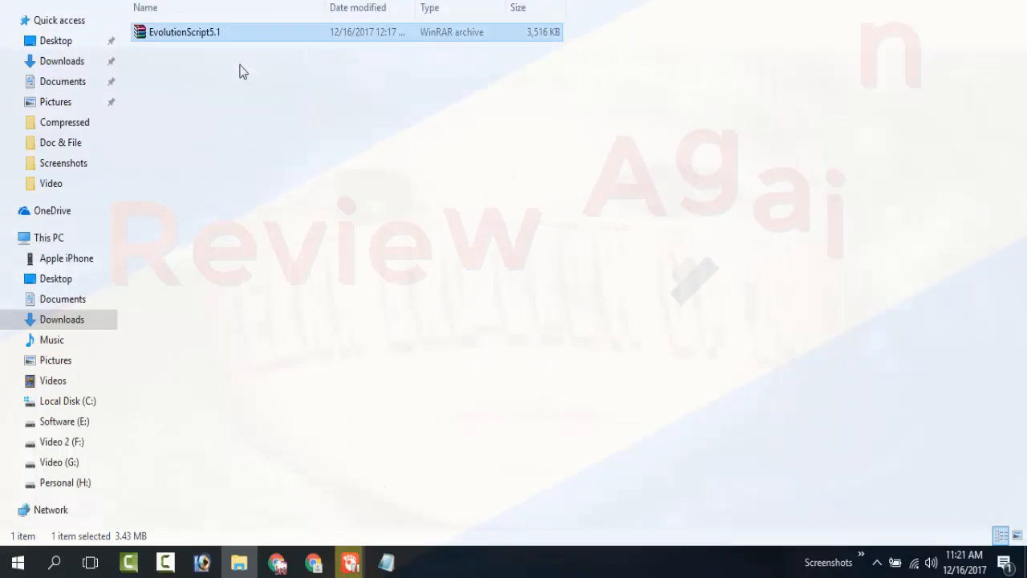
{"action": "right_click", "coordinate": [207, 33]}
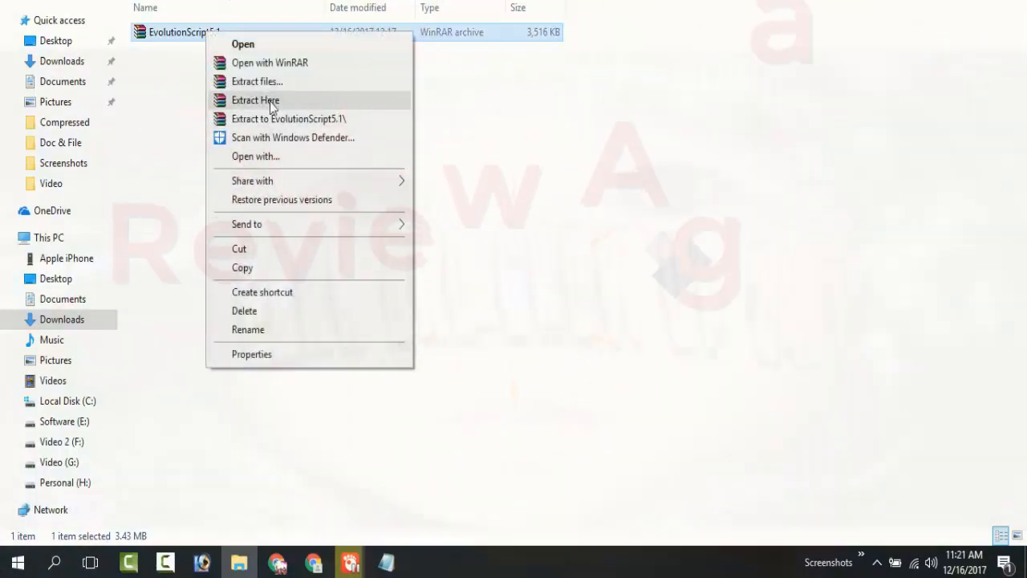
{"action": "left_click", "coordinate": [271, 103]}
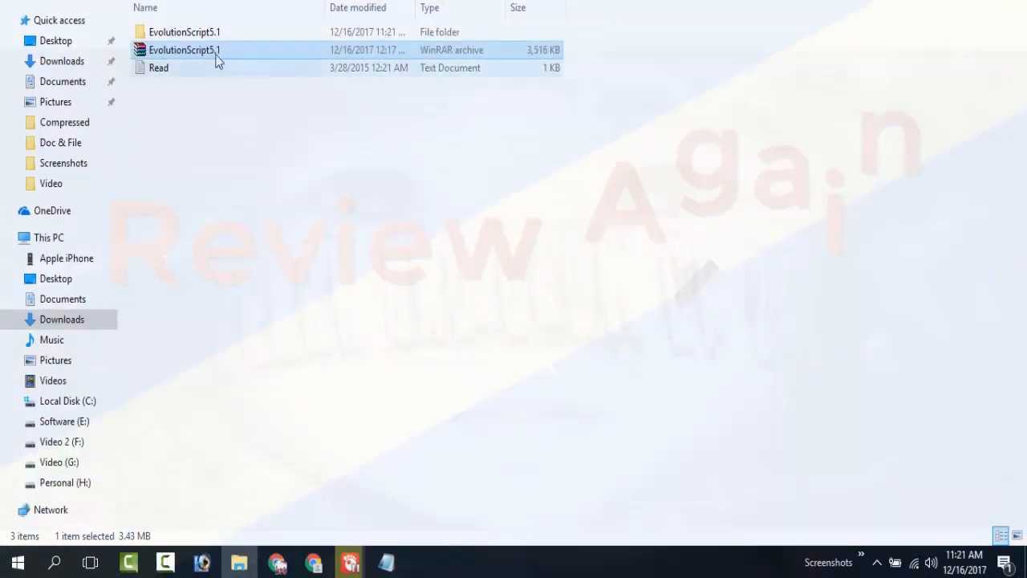
Compress the extracted EvolutionScript5.1 folder into a ZIP archive named "EvolutionScript5.1 zip.zip".
{"action": "right_click", "coordinate": [181, 34]}
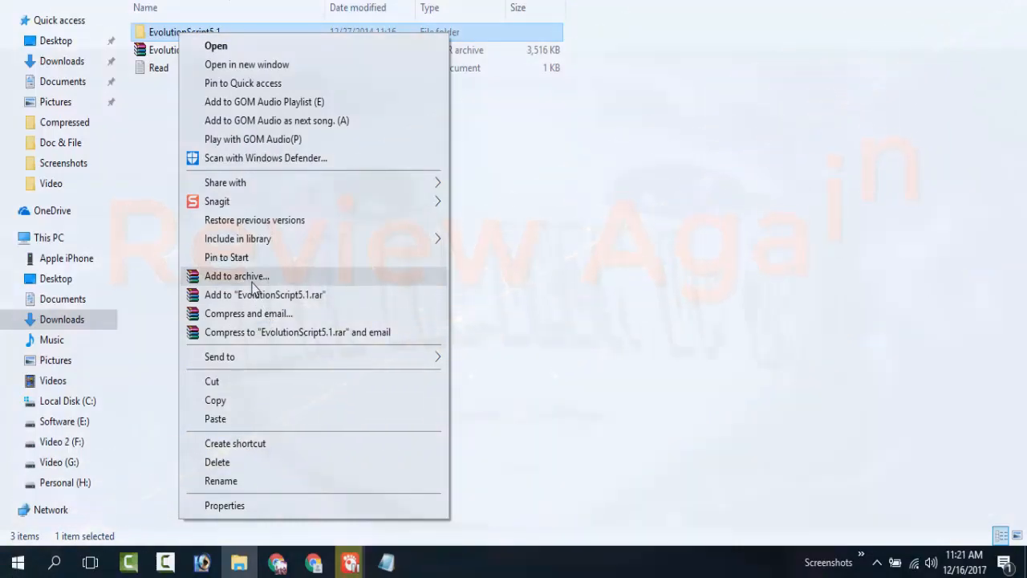
{"action": "left_click", "coordinate": [252, 278]}
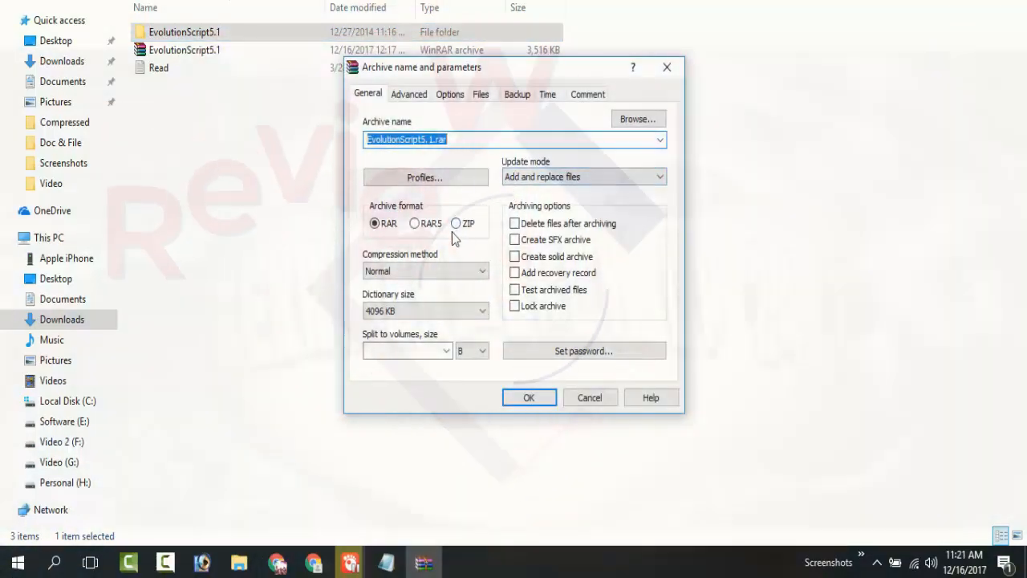
{"action": "left_click", "coordinate": [457, 224]}
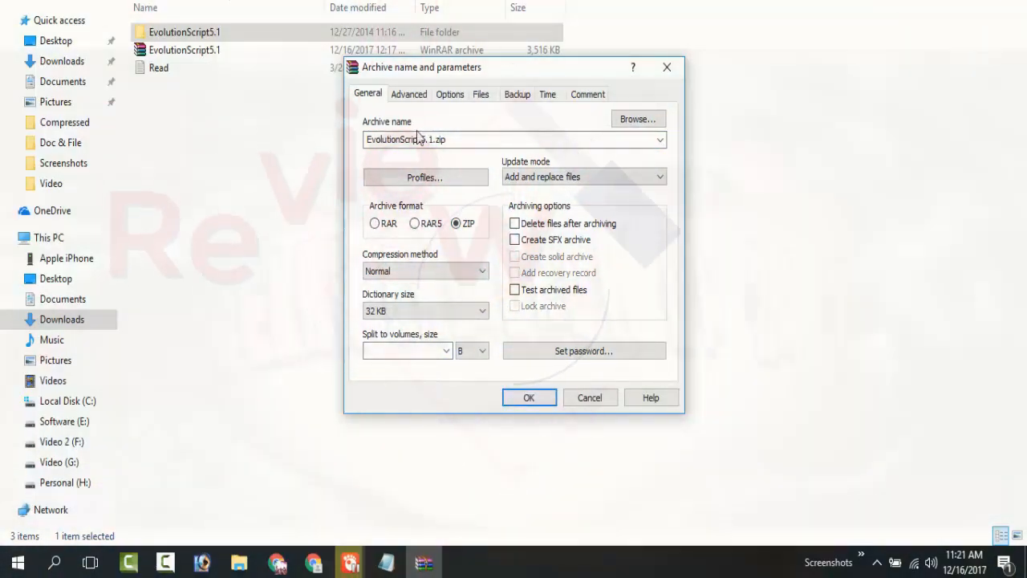
{"action": "left_click", "coordinate": [430, 140]}
{"action": "double_click", "coordinate": [434, 139]}
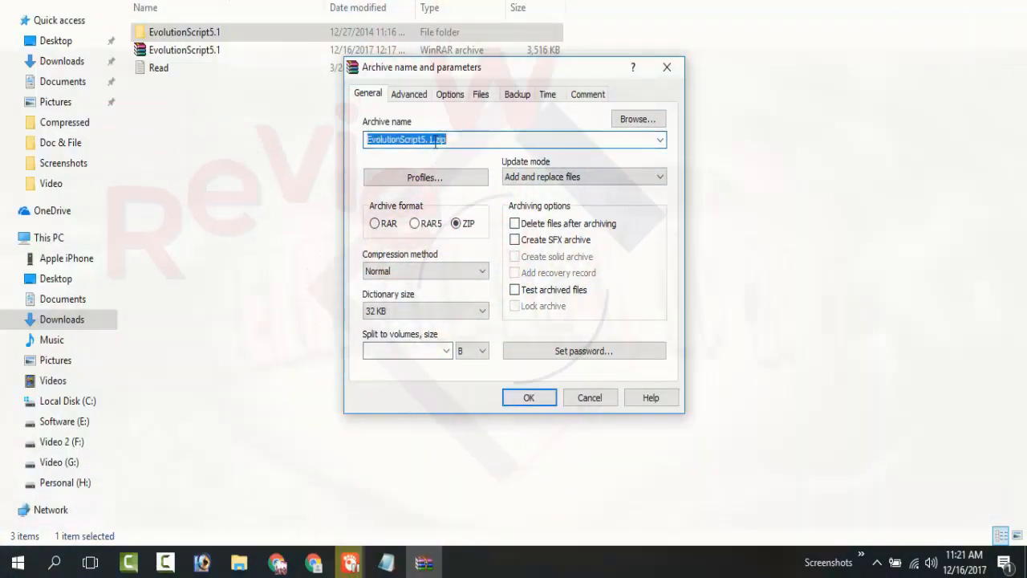
{"action": "left_click", "coordinate": [434, 139]}
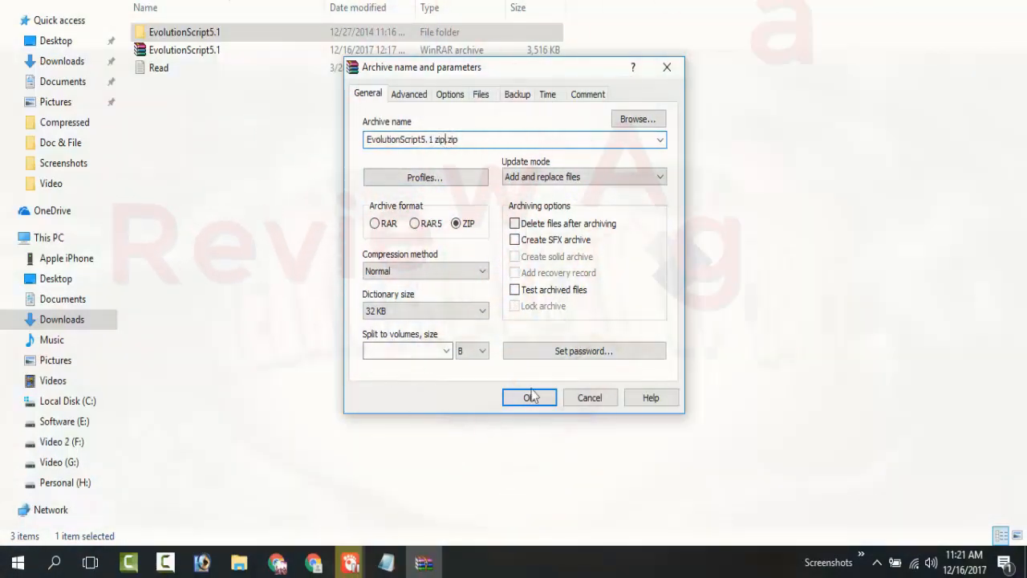
{"action": "left_click", "coordinate": [531, 395]}
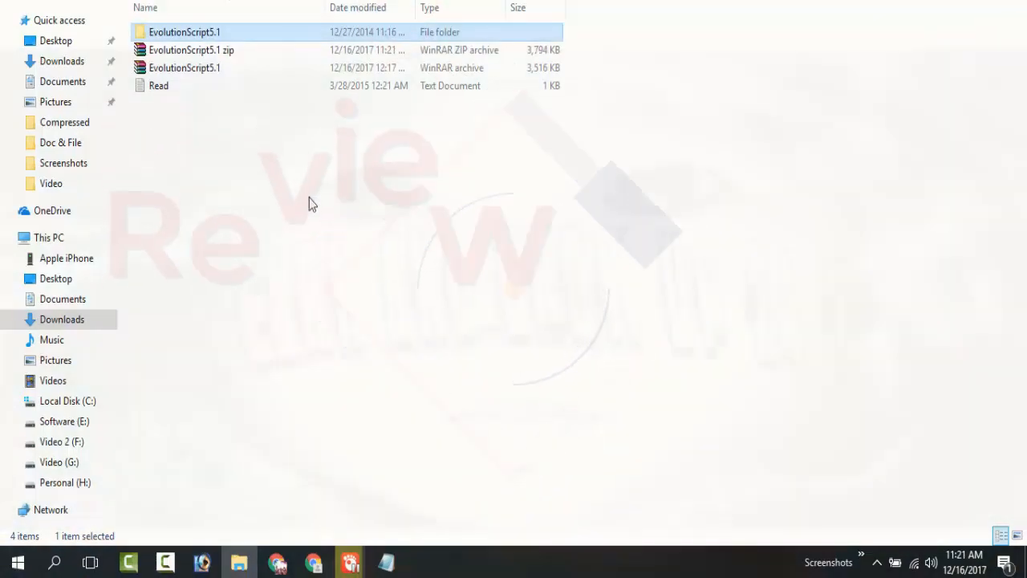
Switch to the cPanel File Manager in Chrome, upload "EvolutionScript5.1 zip.zip" to the ptc.bdonlinemarket.com folder and return to the file list.
{"action": "left_click", "coordinate": [309, 197]}
{"action": "left_click", "coordinate": [198, 51]}
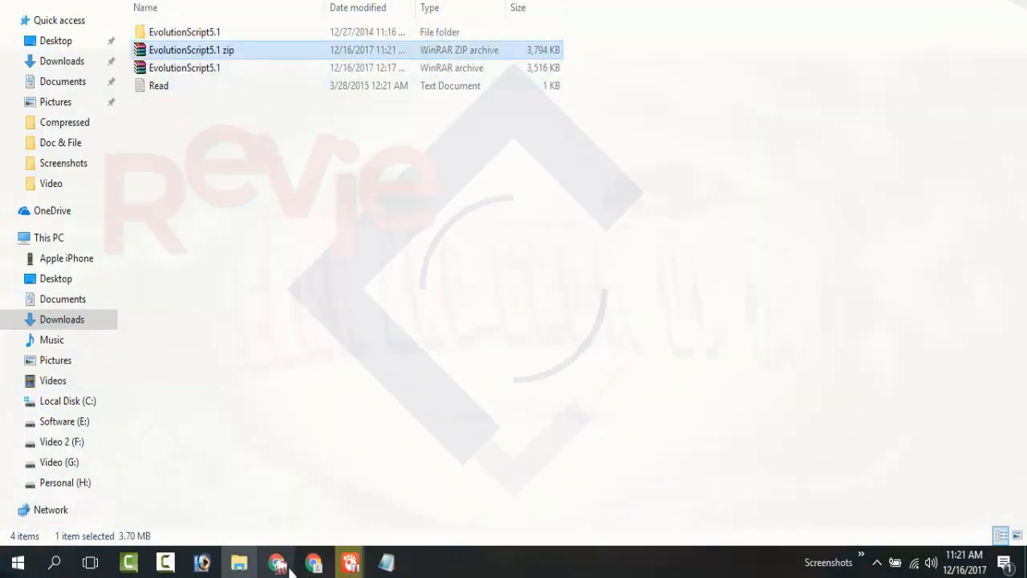
{"action": "left_click", "coordinate": [280, 565]}
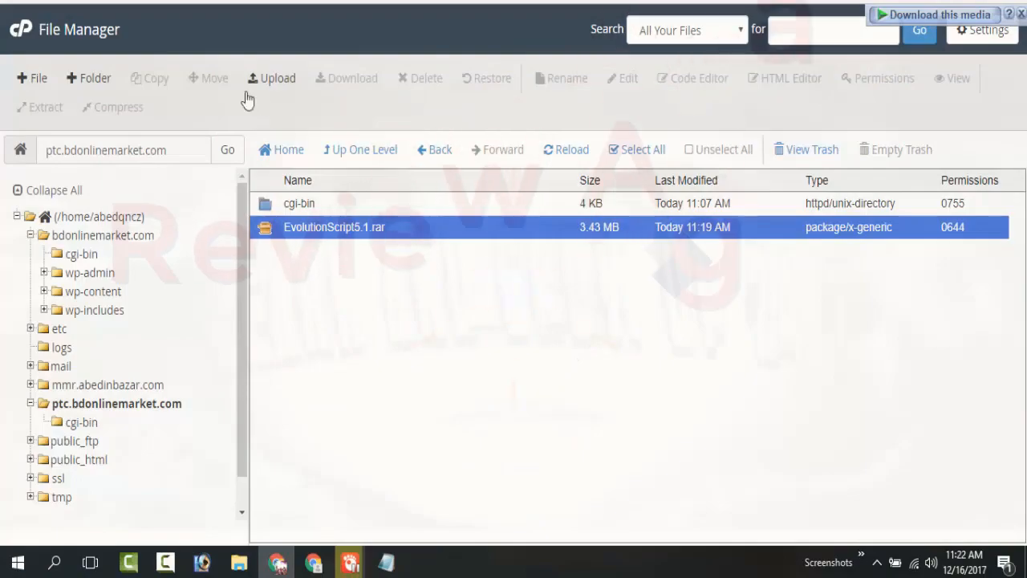
{"action": "left_click", "coordinate": [257, 80]}
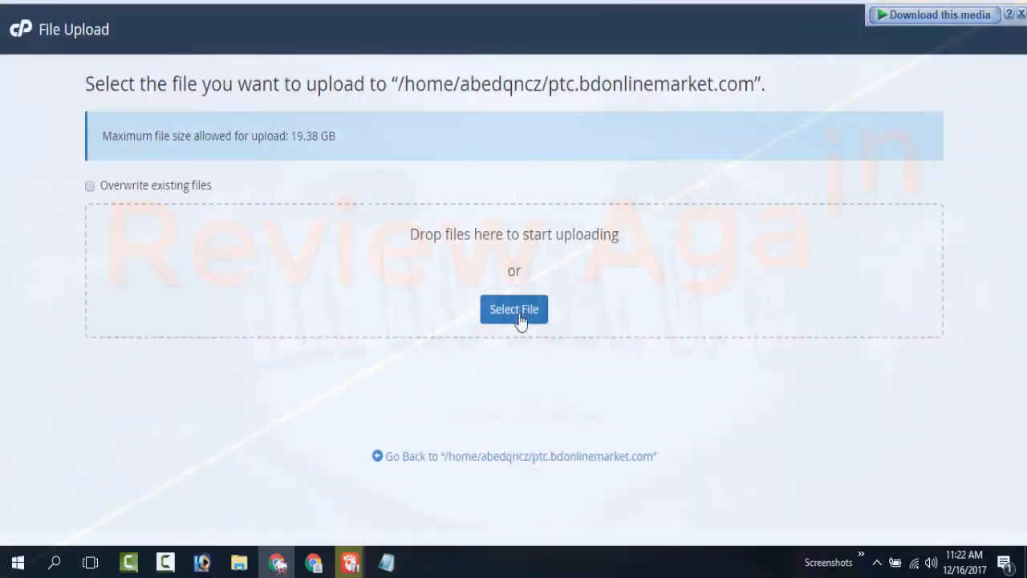
{"action": "left_click", "coordinate": [514, 310]}
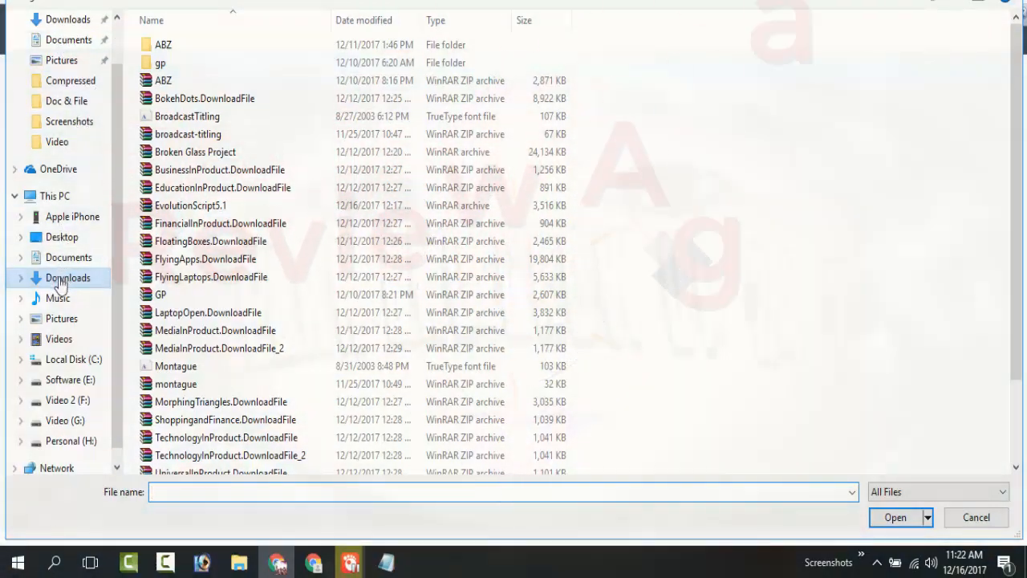
{"action": "left_click", "coordinate": [61, 282]}
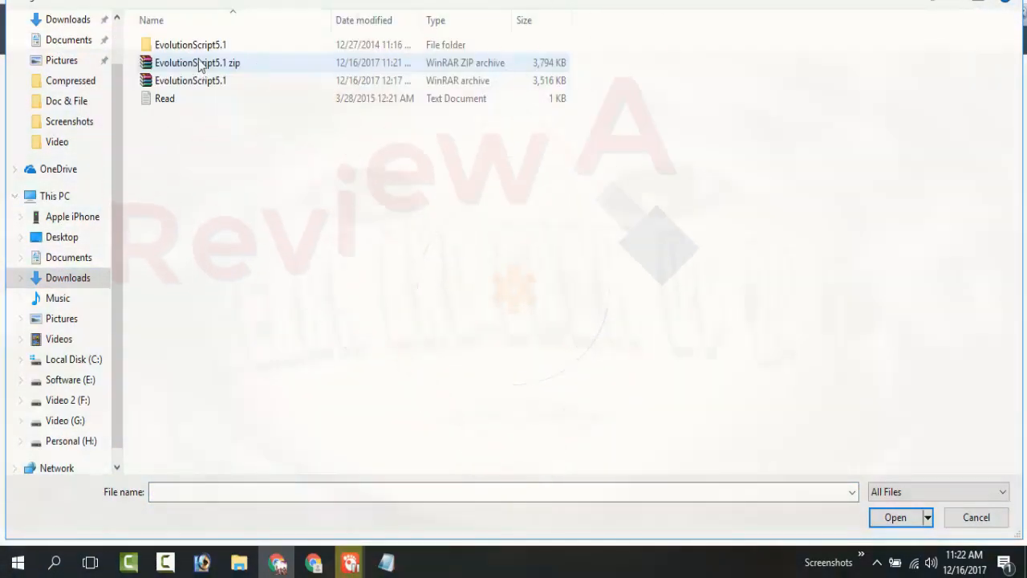
{"action": "left_click", "coordinate": [201, 66]}
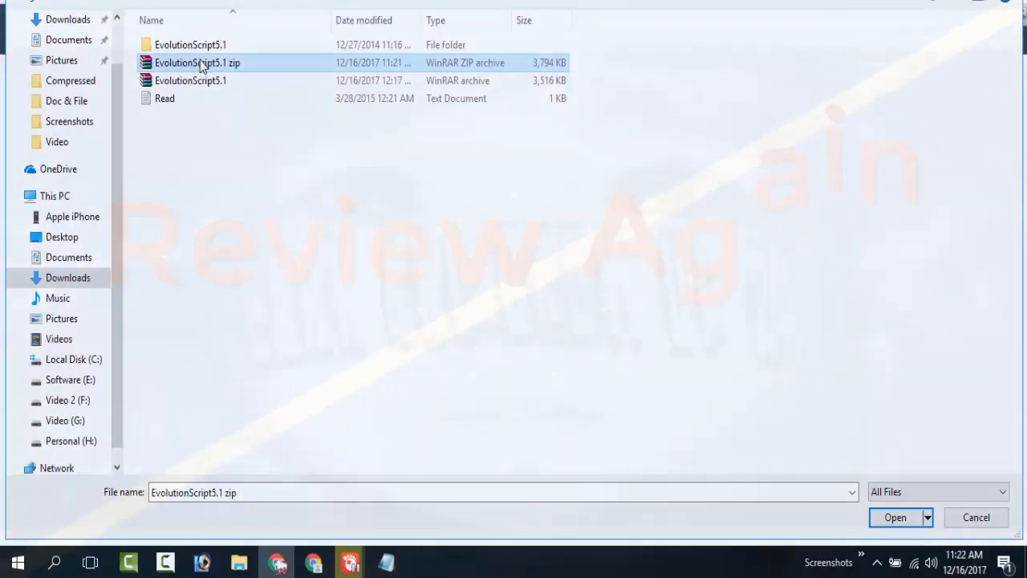
{"action": "double_click", "coordinate": [201, 66]}
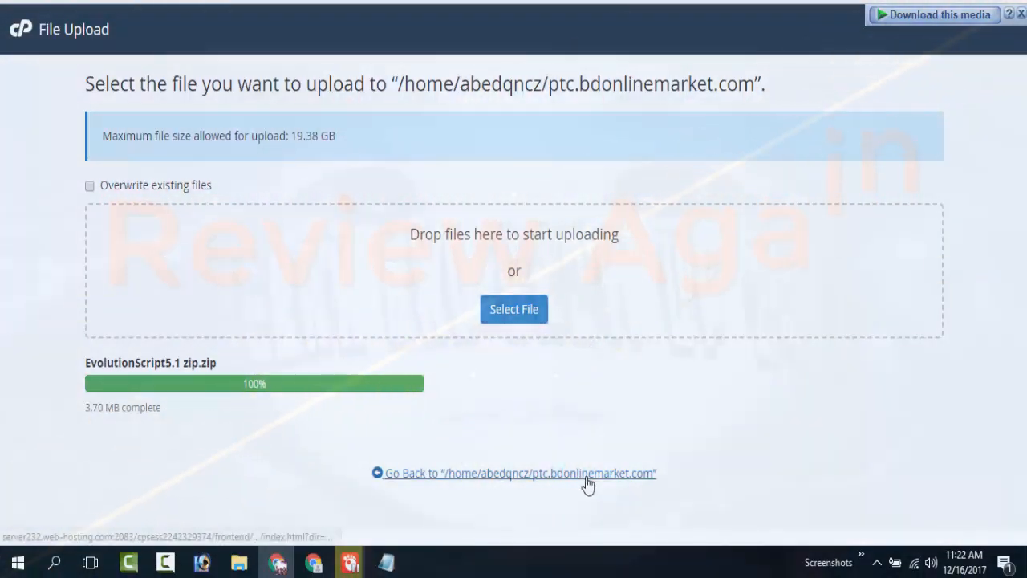
{"action": "left_click", "coordinate": [584, 475]}
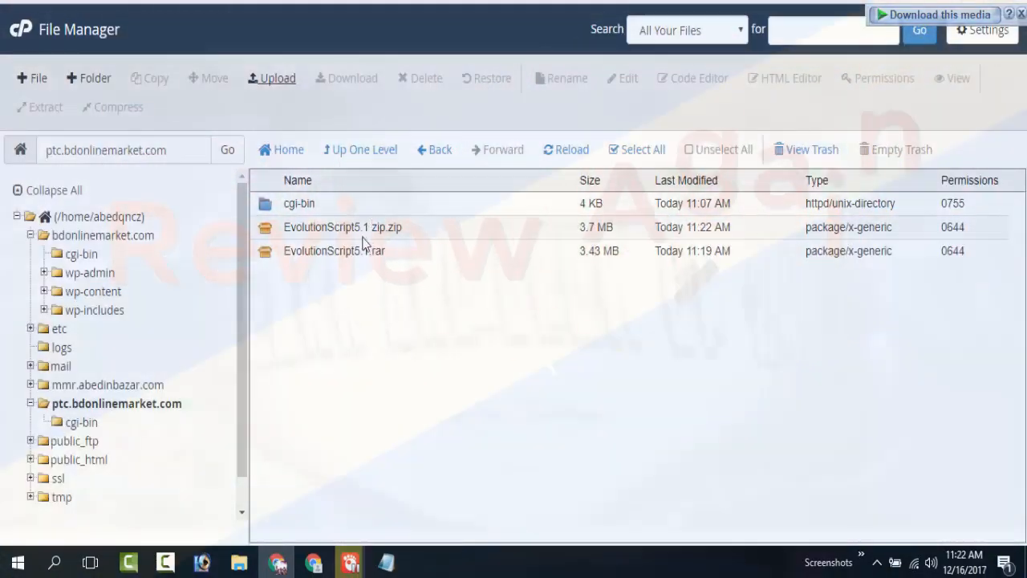
Extract "EvolutionScript5.1 zip.zip" into /ptc.bdonlinemarket.com, review the extraction results and close them.
{"action": "left_click", "coordinate": [277, 231]}
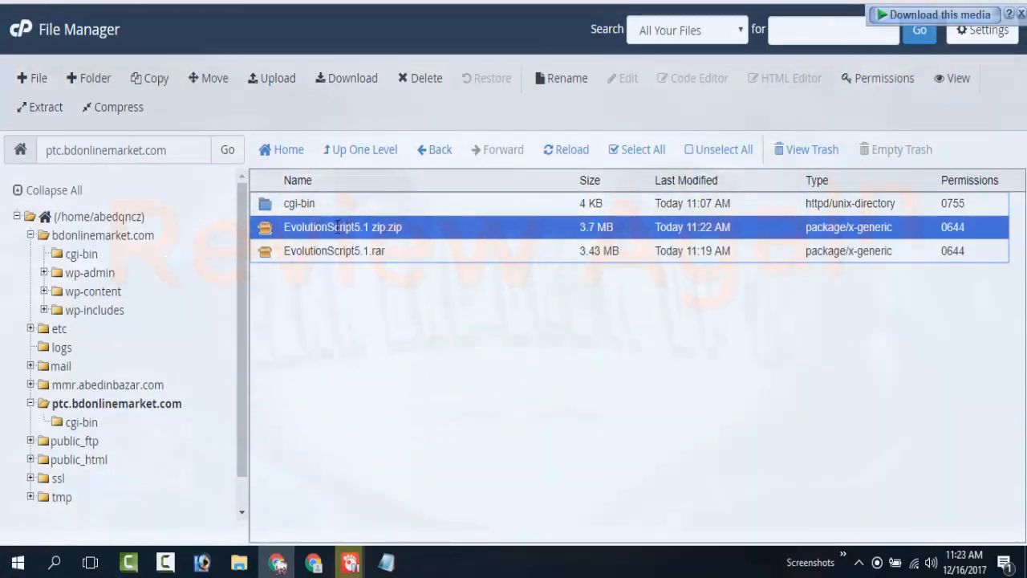
{"action": "right_click", "coordinate": [337, 227]}
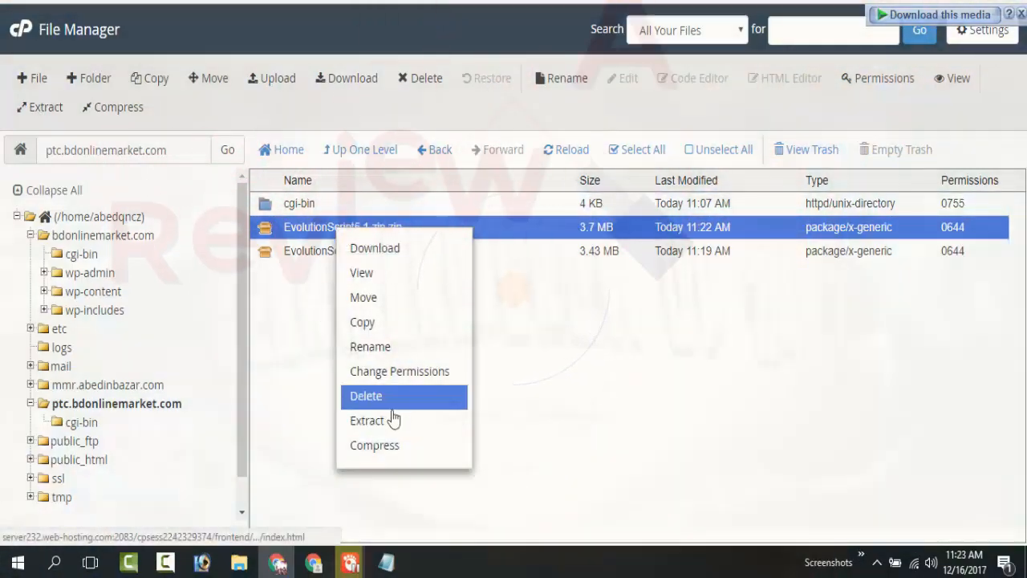
{"action": "left_click", "coordinate": [393, 419]}
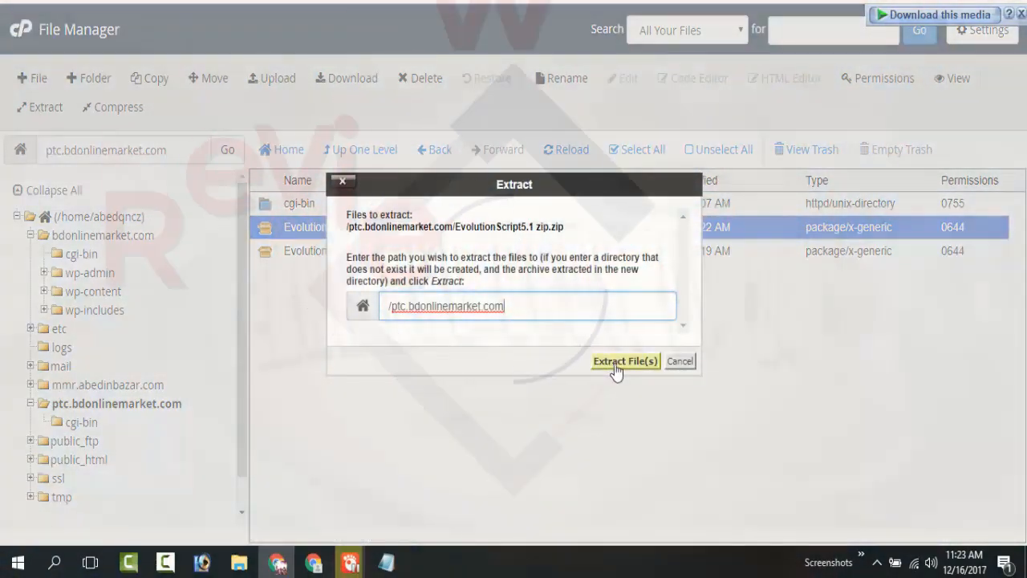
{"action": "left_click", "coordinate": [615, 363]}
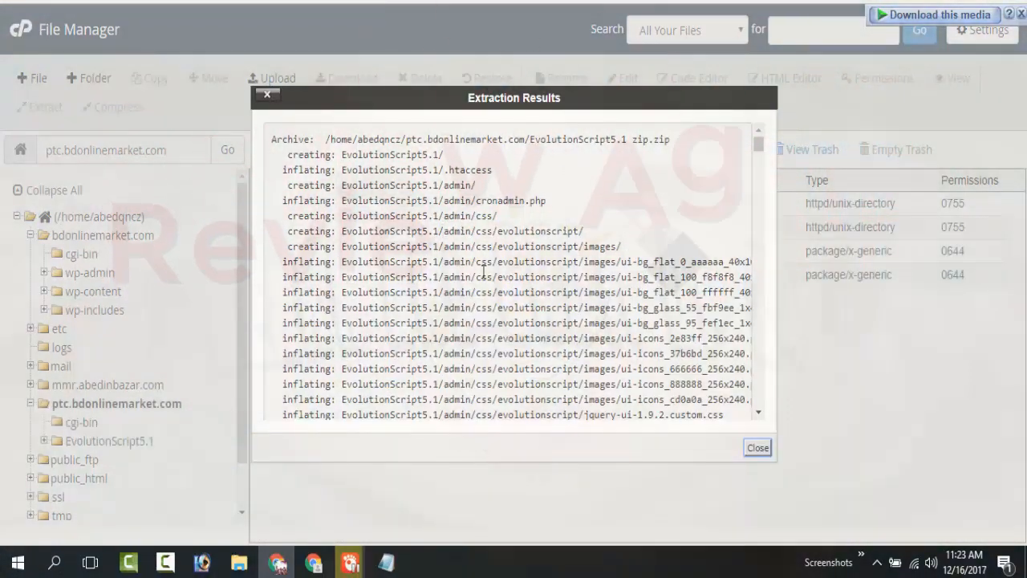
{"action": "scroll", "coordinate": [484, 275], "scroll_direction": "down", "scroll_amount": 20}
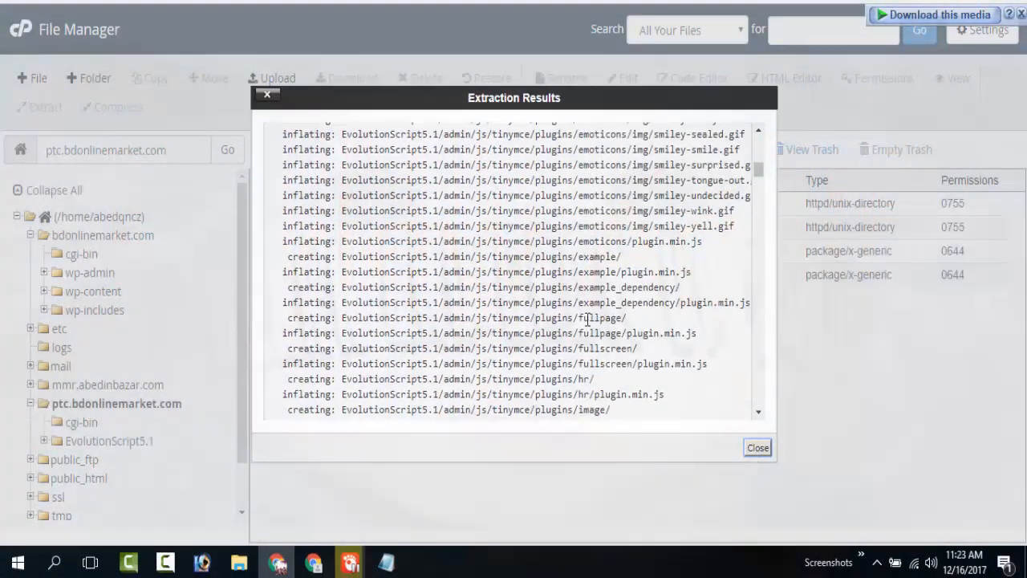
{"action": "scroll", "coordinate": [588, 319], "scroll_direction": "down", "scroll_amount": 5}
{"action": "scroll", "coordinate": [699, 368], "scroll_direction": "down", "scroll_amount": 10}
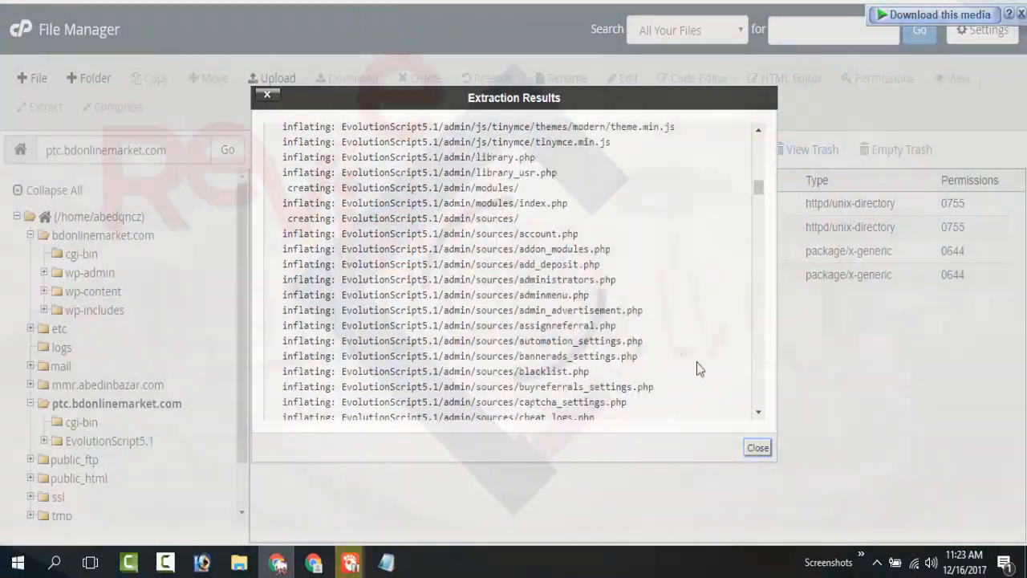
{"action": "scroll", "coordinate": [698, 368], "scroll_direction": "down", "scroll_amount": 6}
{"action": "left_click", "coordinate": [758, 447]}
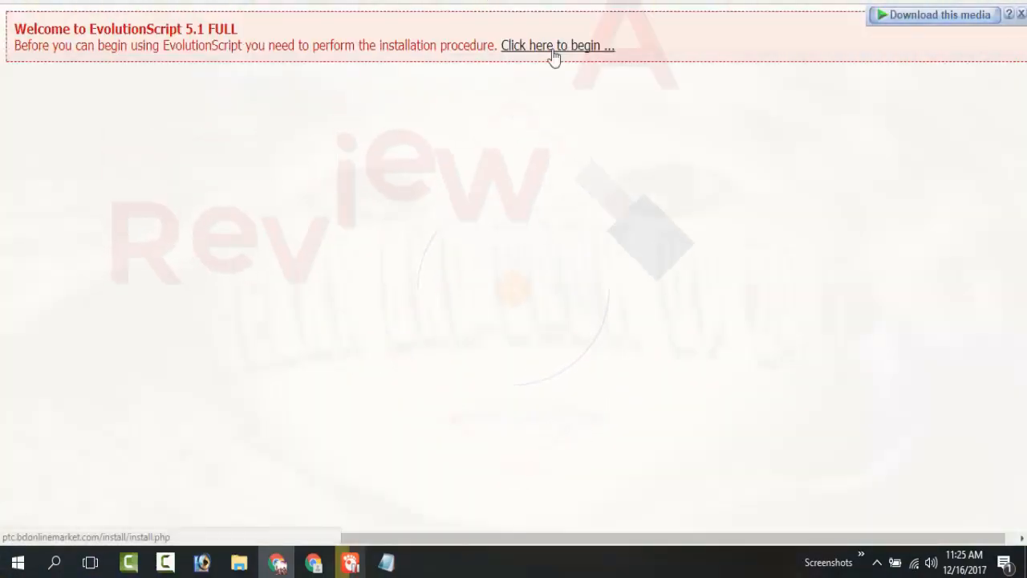
Start the EvolutionScript installer, pass the requirements check, agree to the license agreement and continue.
{"action": "left_click", "coordinate": [554, 46]}
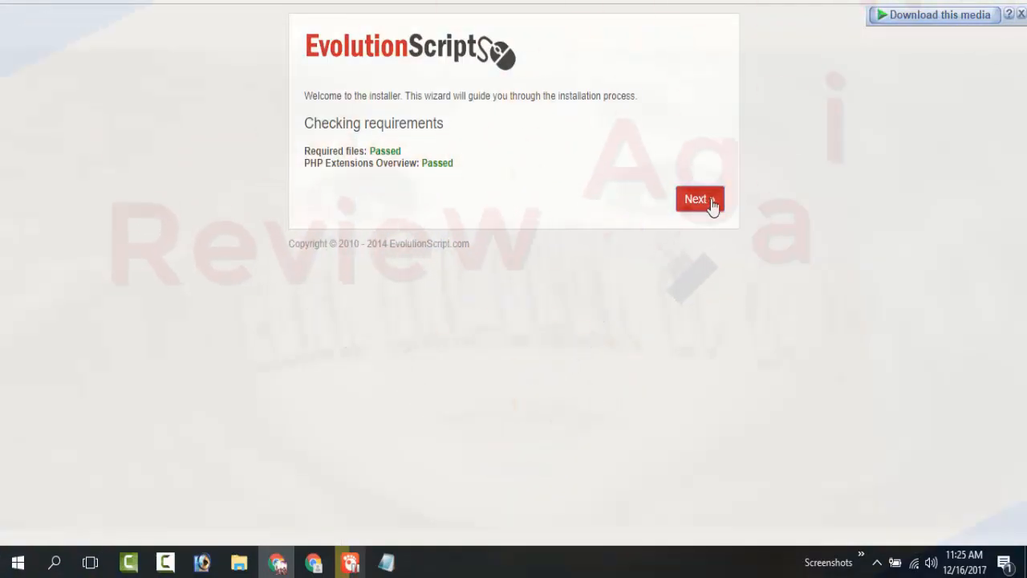
{"action": "left_click", "coordinate": [698, 199]}
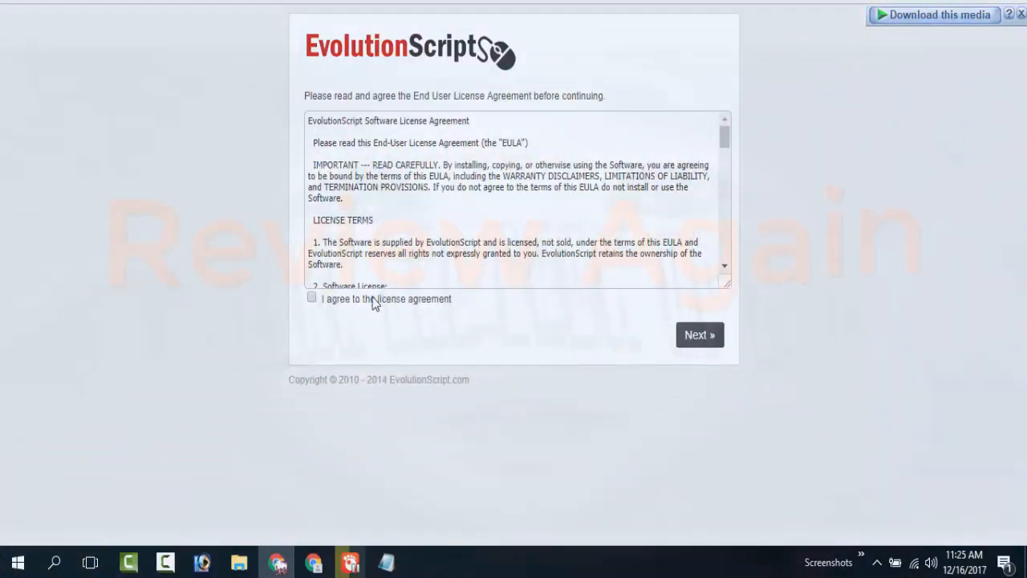
{"action": "left_click", "coordinate": [374, 299]}
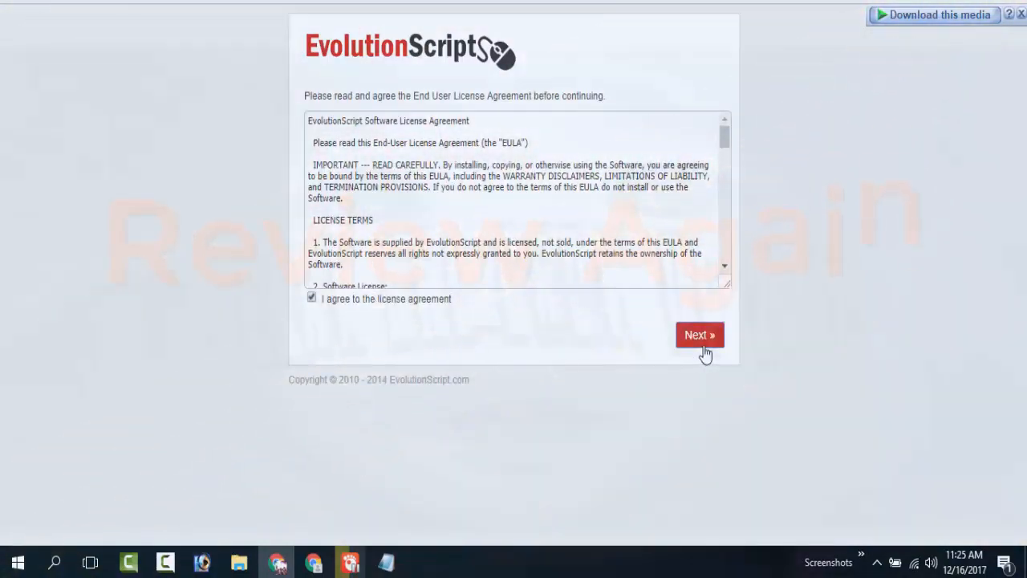
{"action": "left_click", "coordinate": [701, 341]}
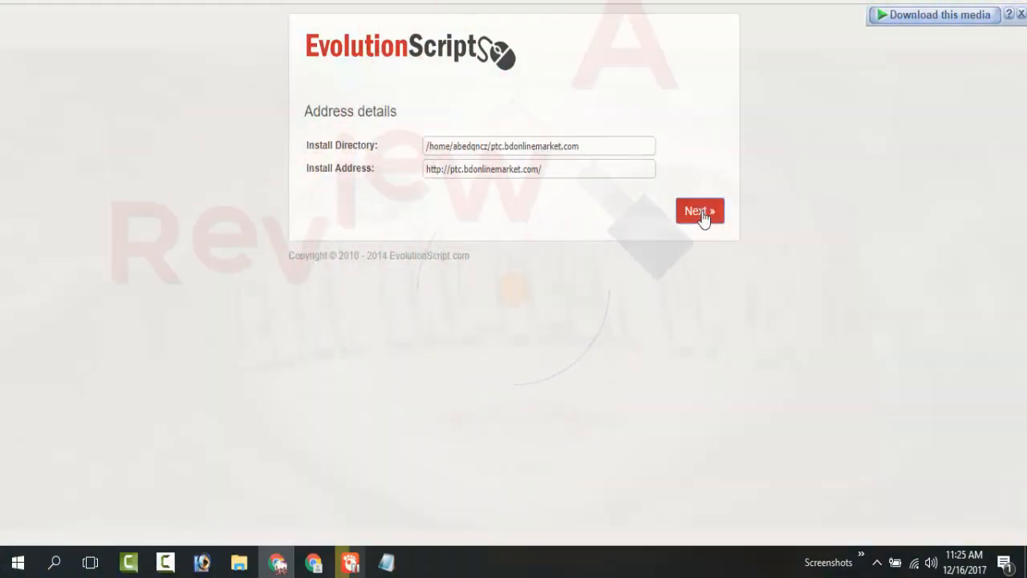
{"action": "left_click", "coordinate": [700, 213]}
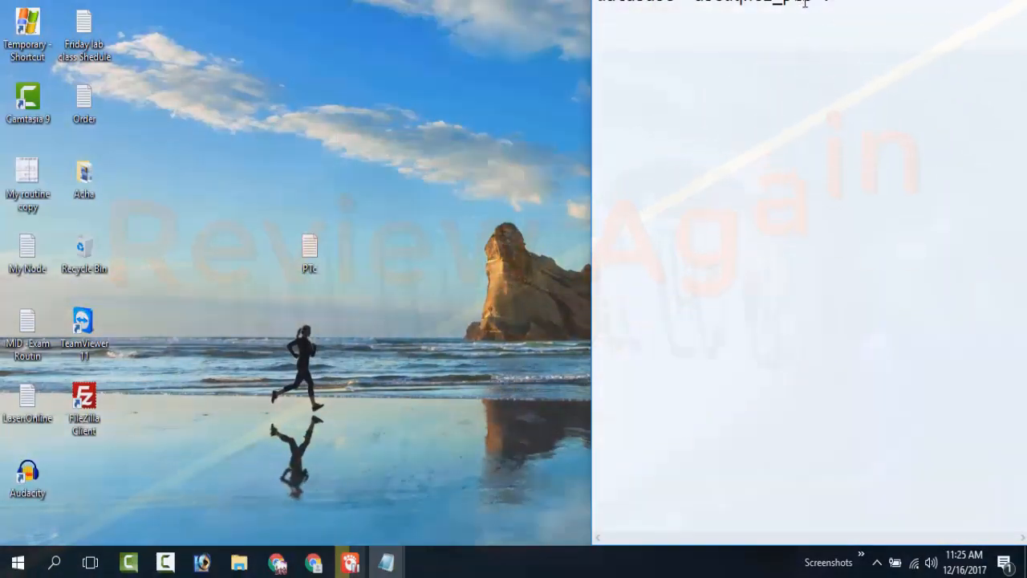
Copy the prefixed ptc database name from the Notepad notes and paste it as the installer's database name.
{"action": "left_click_drag", "start_coordinate": [812, 3], "coordinate": [634, 112]}
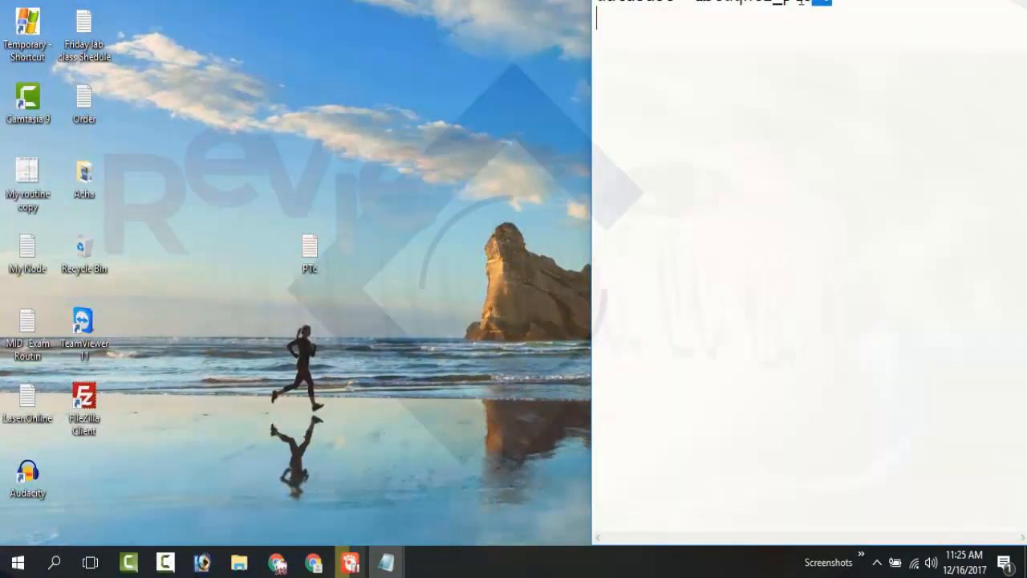
{"action": "left_click", "coordinate": [808, 5]}
{"action": "left_click_drag", "start_coordinate": [715, 3], "coordinate": [704, 3]}
{"action": "double_click", "coordinate": [696, 3]}
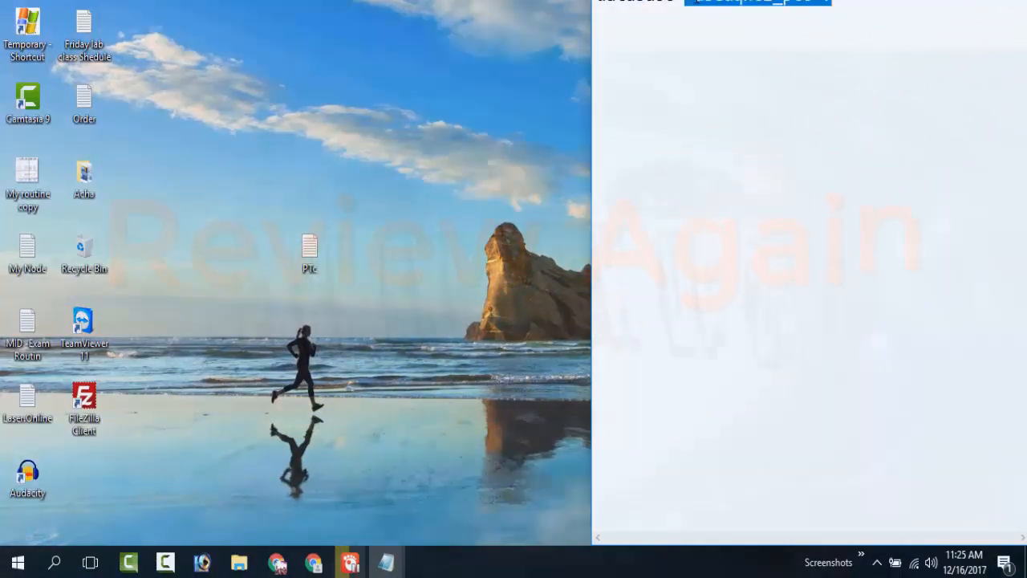
{"action": "left_click", "coordinate": [801, 4]}
{"action": "mouse_move", "coordinate": [808, 4]}
{"action": "left_mouse_down"}
{"action": "mouse_move", "coordinate": [690, 3]}
{"action": "mouse_move", "coordinate": [812, 4]}
{"action": "left_mouse_up"}
{"action": "left_click", "coordinate": [695, 4]}
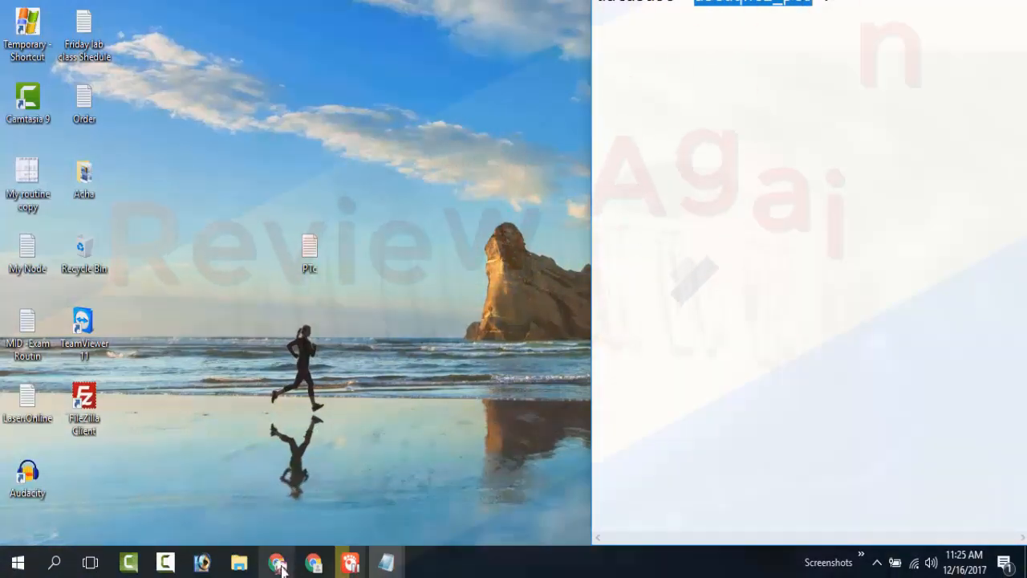
{"action": "left_click", "coordinate": [276, 561]}
{"action": "left_click", "coordinate": [482, 168]}
{"action": "type", "text": "abedqncz_ptc"}
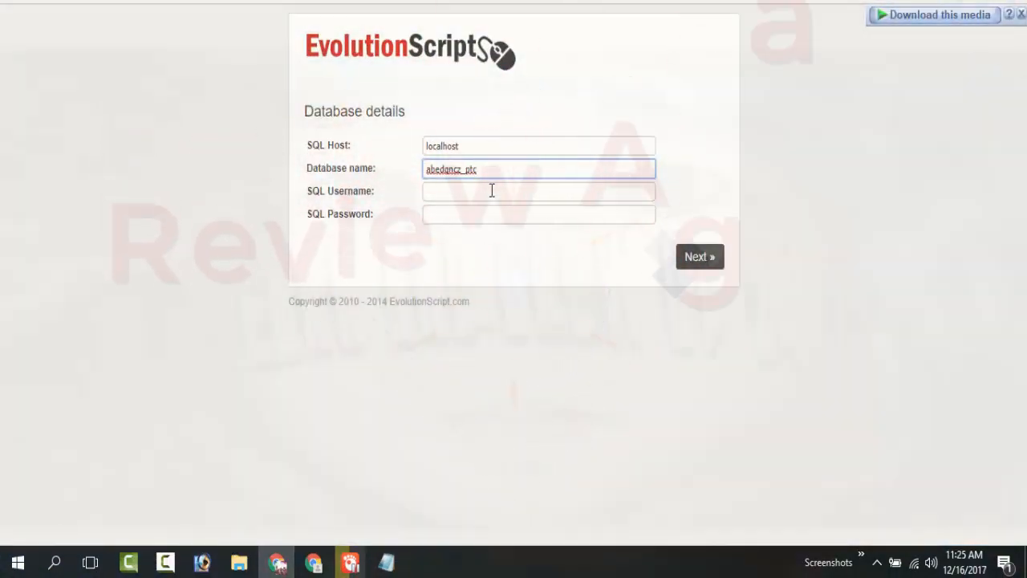
Copy the prefixed ptc user name from the Current Users list on cPanel's MySQL Databases page for the installer's SQL username.
{"action": "left_click", "coordinate": [493, 191]}
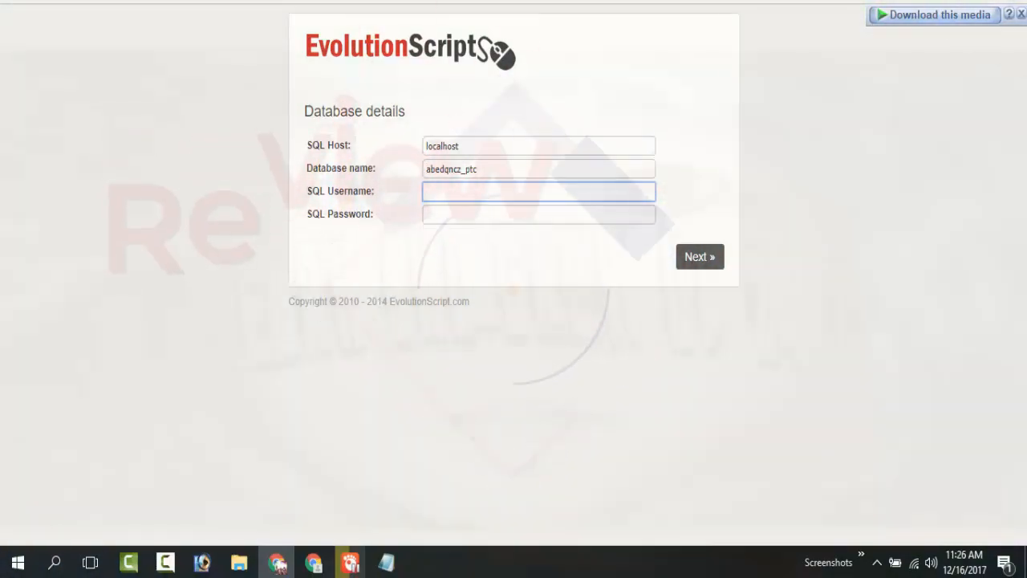
{"action": "key", "text": "ctrl+Tab"}
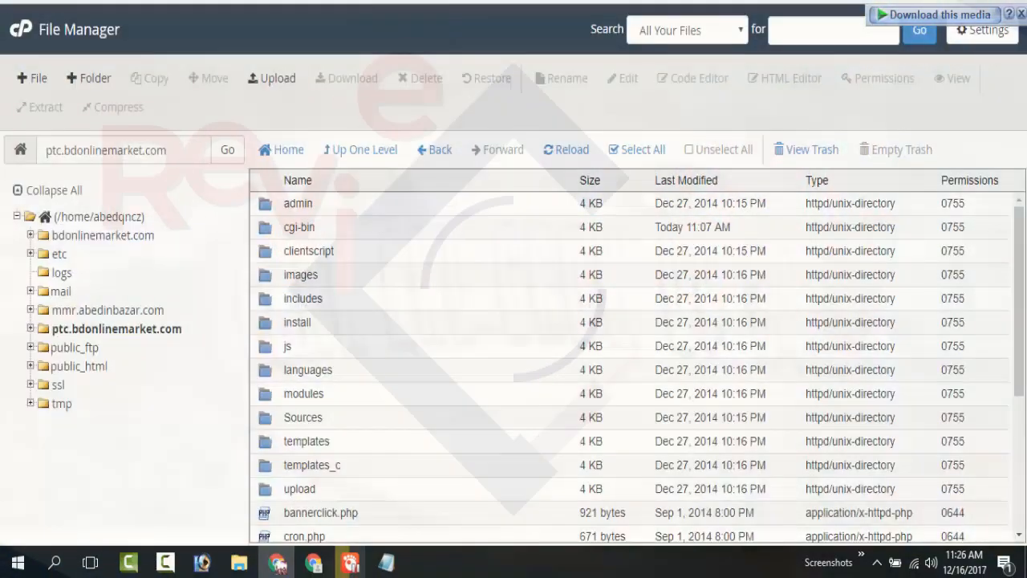
{"action": "key", "text": "ctrl+Tab"}
{"action": "scroll", "coordinate": [214, 310], "scroll_direction": "down", "scroll_amount": 4}
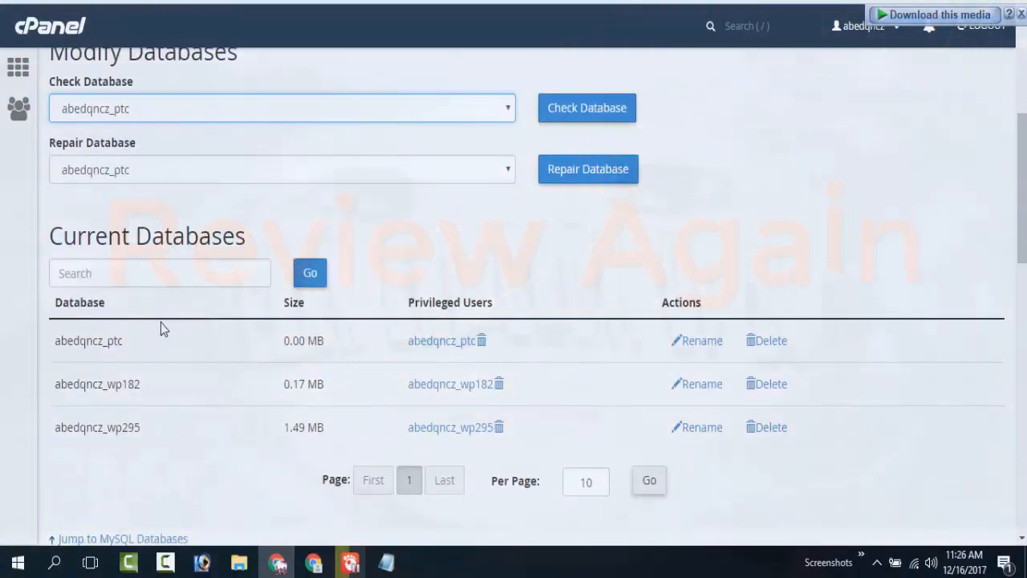
{"action": "scroll", "coordinate": [261, 282], "scroll_direction": "up", "scroll_amount": 4}
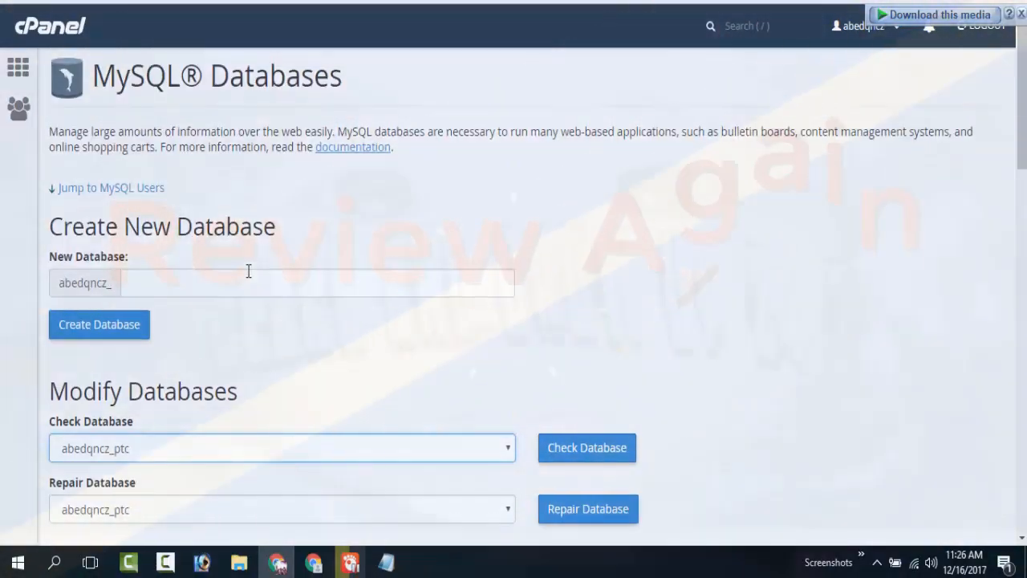
{"action": "scroll", "coordinate": [248, 273], "scroll_direction": "down", "scroll_amount": 3}
{"action": "scroll", "coordinate": [247, 273], "scroll_direction": "down", "scroll_amount": 10}
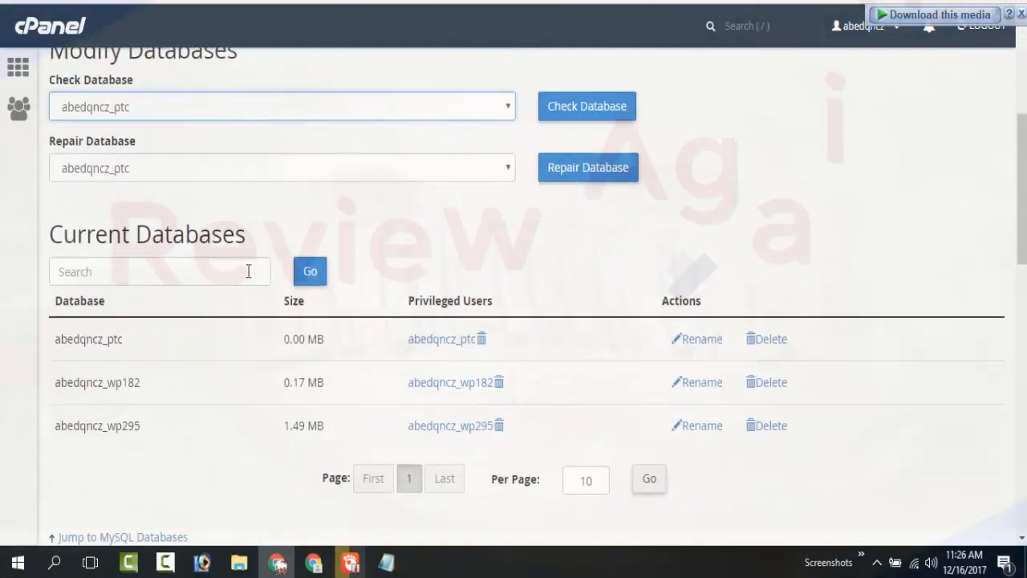
{"action": "scroll", "coordinate": [251, 291], "scroll_direction": "down", "scroll_amount": 3}
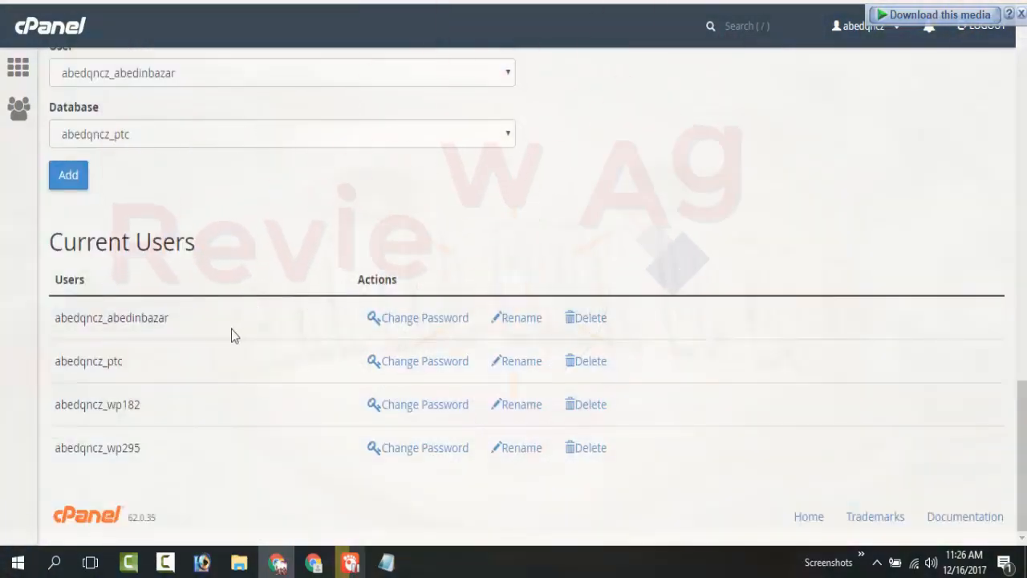
{"action": "left_click_drag", "start_coordinate": [168, 361], "coordinate": [56, 361]}
{"action": "key", "text": "ctrl+c"}
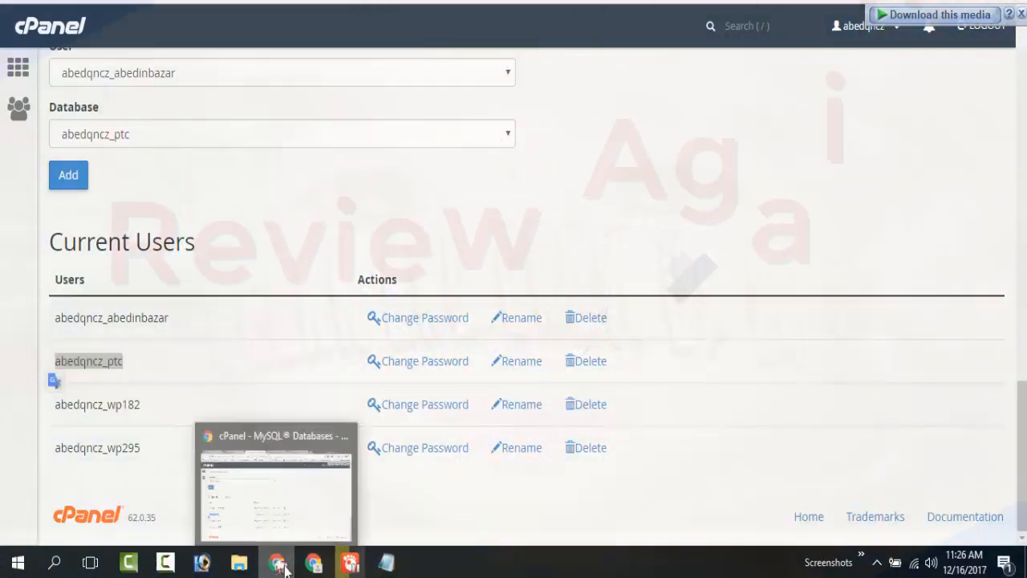
Return to the EvolutionScript installer, paste the copied user name as SQL username, enter the SQL password and submit the database details.
{"action": "left_click", "coordinate": [285, 570]}
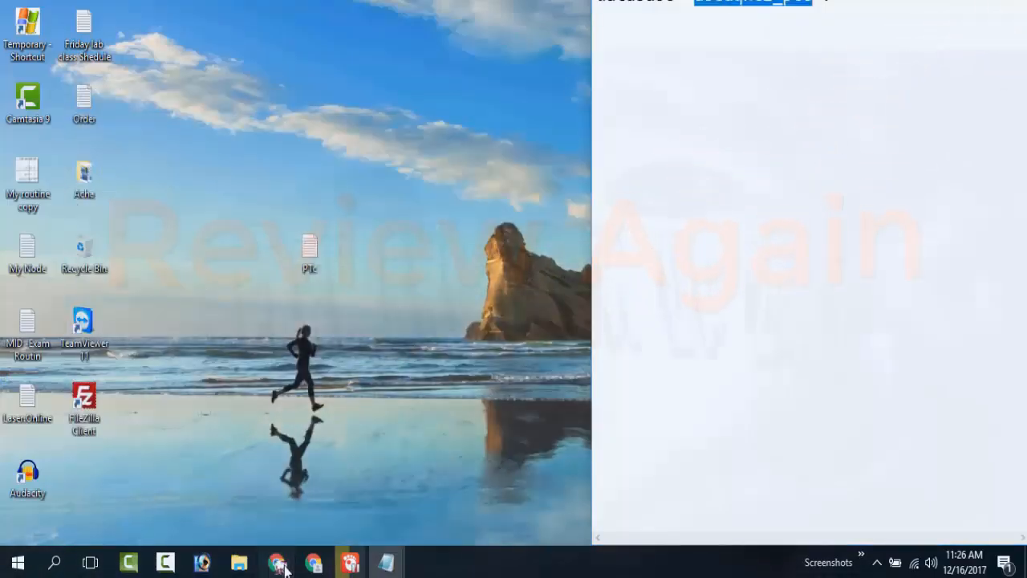
{"action": "left_click", "coordinate": [285, 569]}
{"action": "key", "text": "ctrl+Tab"}
{"action": "key", "text": "ctrl+v"}
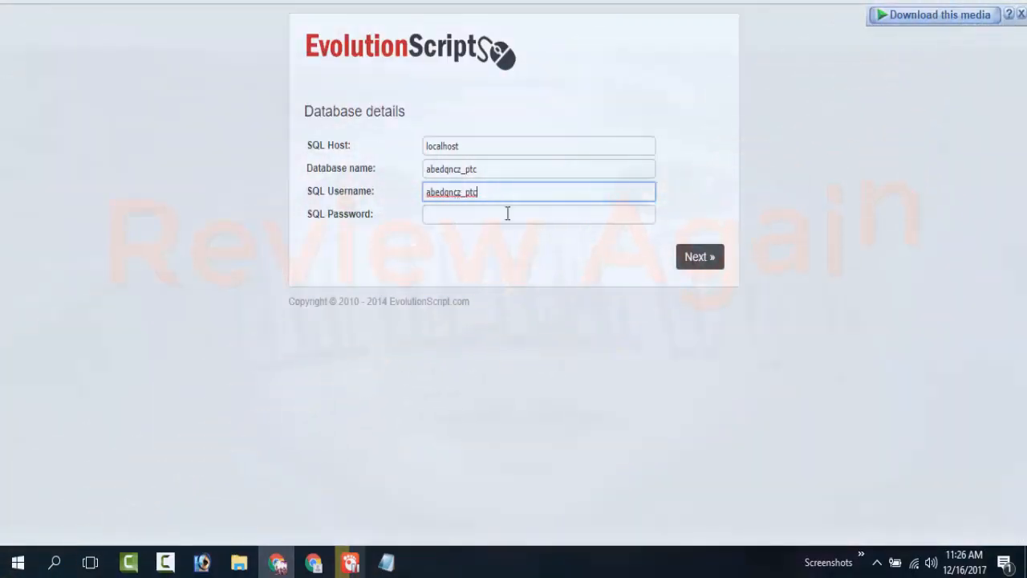
{"action": "left_click", "coordinate": [519, 213]}
{"action": "type", "text": "••••••••"}
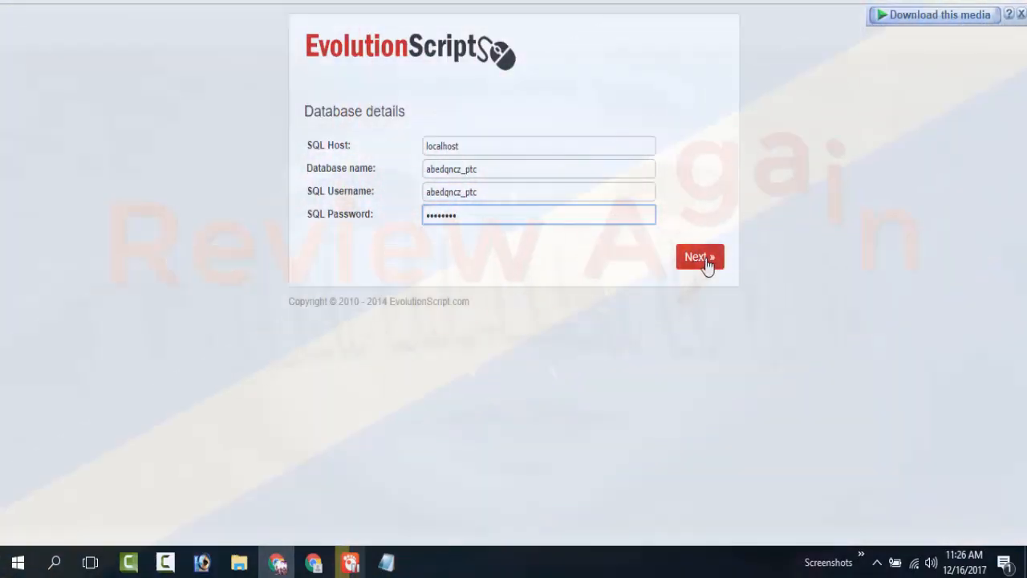
{"action": "left_click", "coordinate": [706, 265]}
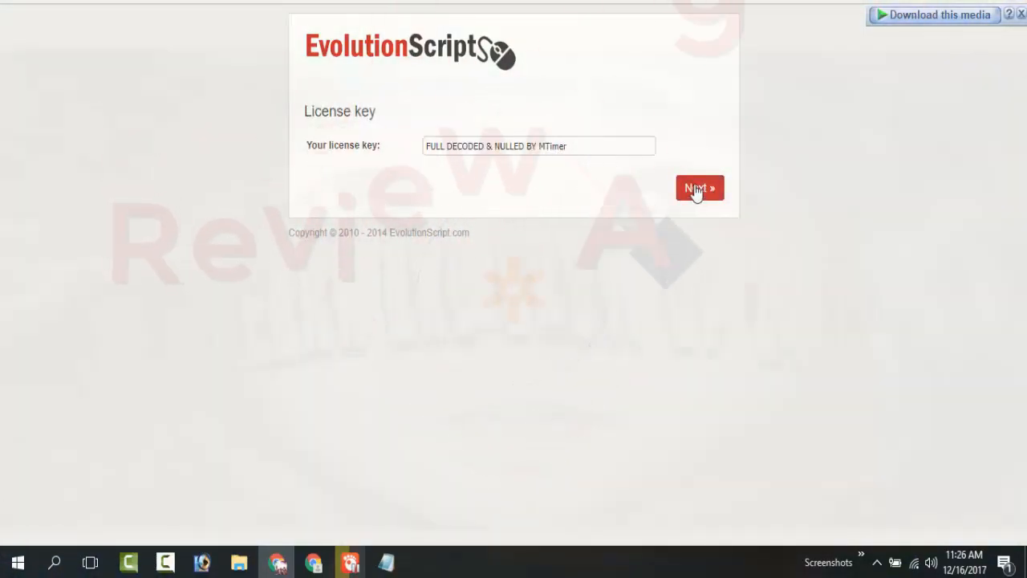
Accept the prefilled license key, install the database tables and proceed through the data insertion to finish the installation.
{"action": "left_click", "coordinate": [695, 191]}
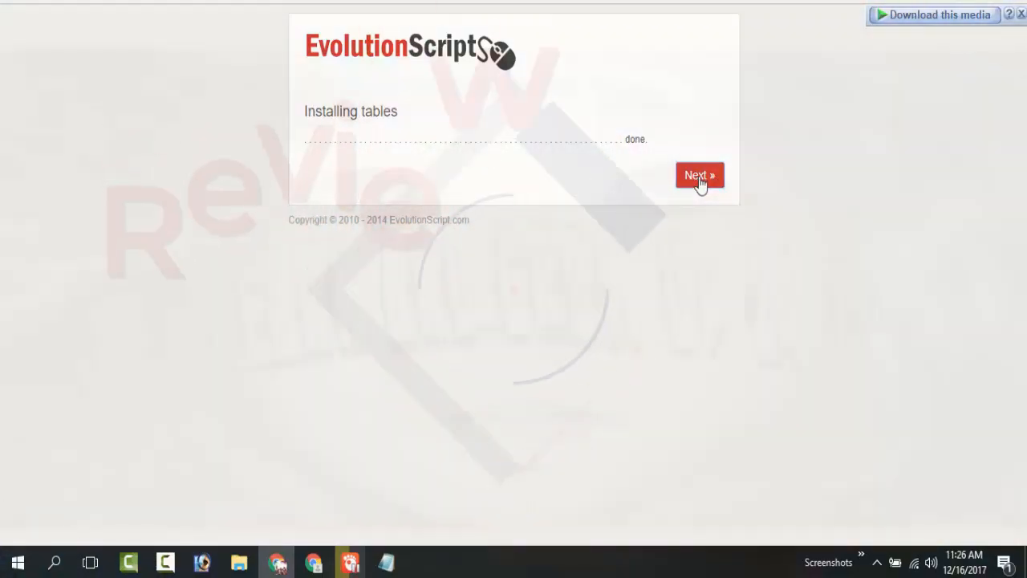
{"action": "left_click", "coordinate": [700, 176]}
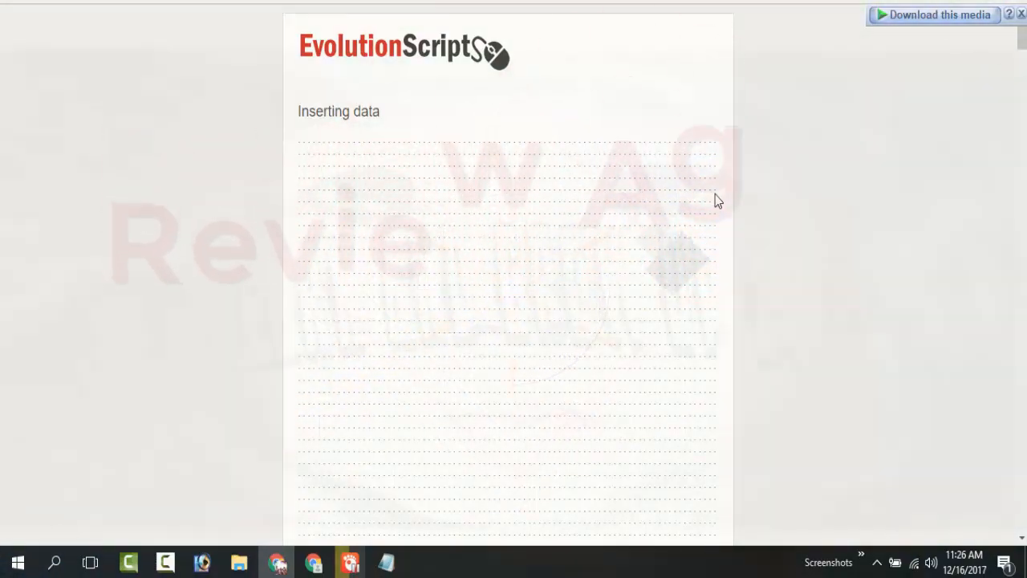
{"action": "scroll", "coordinate": [714, 199], "scroll_direction": "down", "scroll_amount": 5}
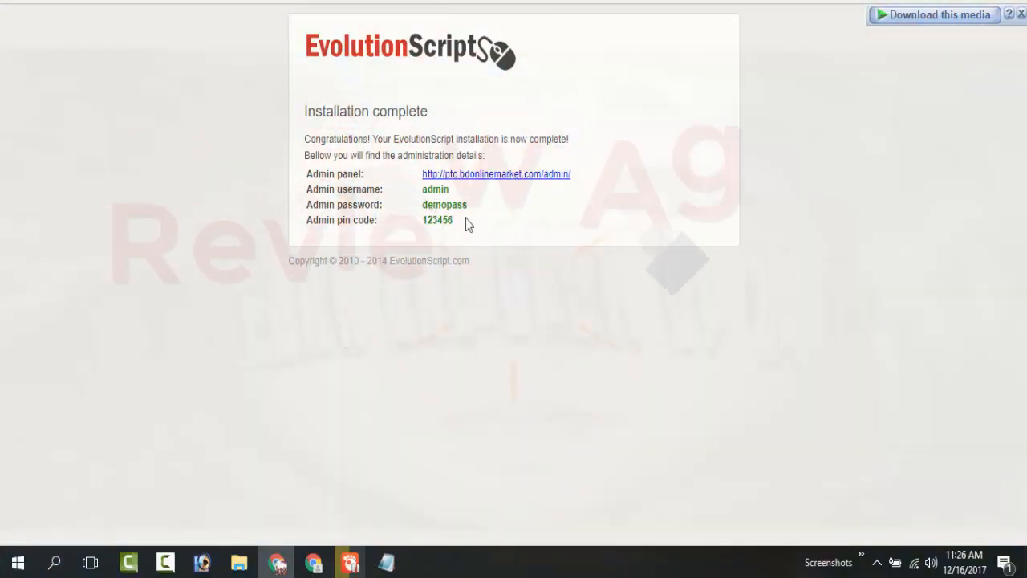
Copy the admin username, password and PIN code lines from the installation summary into the PTc notes in Notepad.
{"action": "left_click_drag", "start_coordinate": [468, 224], "coordinate": [414, 175]}
{"action": "left_click", "coordinate": [456, 213]}
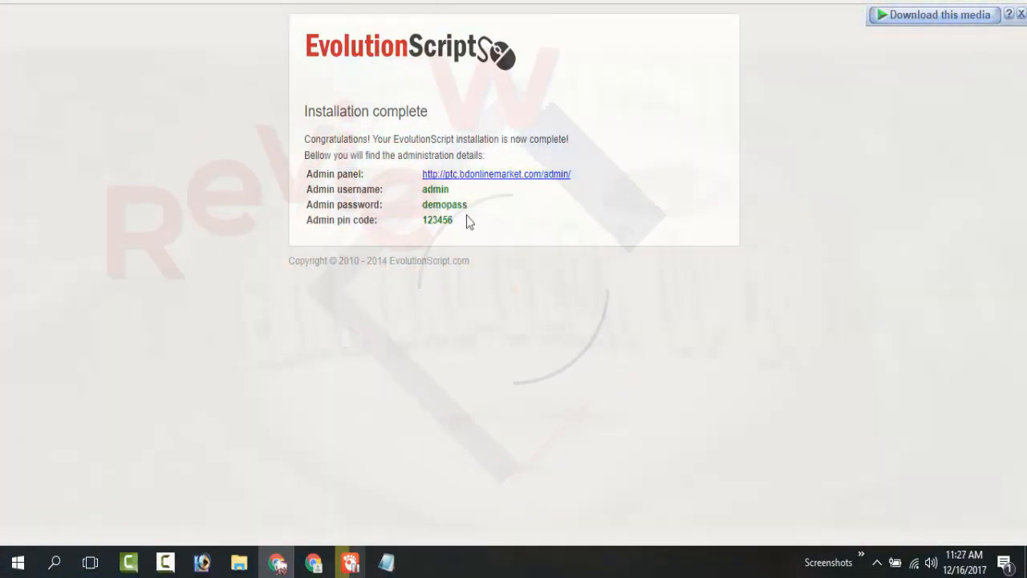
{"action": "left_click_drag", "start_coordinate": [468, 221], "coordinate": [308, 186]}
{"action": "key", "text": "ctrl+c"}
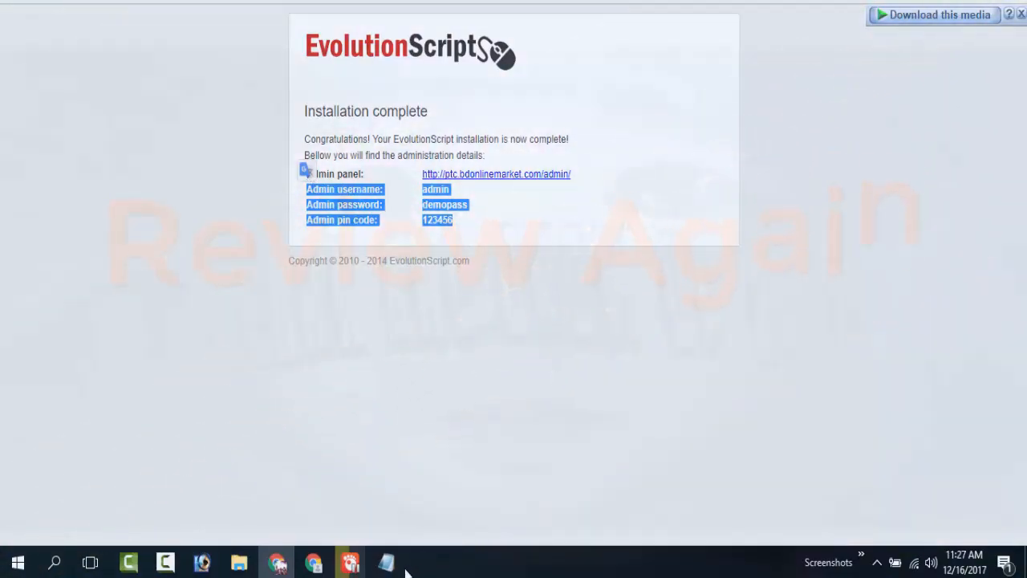
{"action": "mouse_move", "coordinate": [416, 551]}
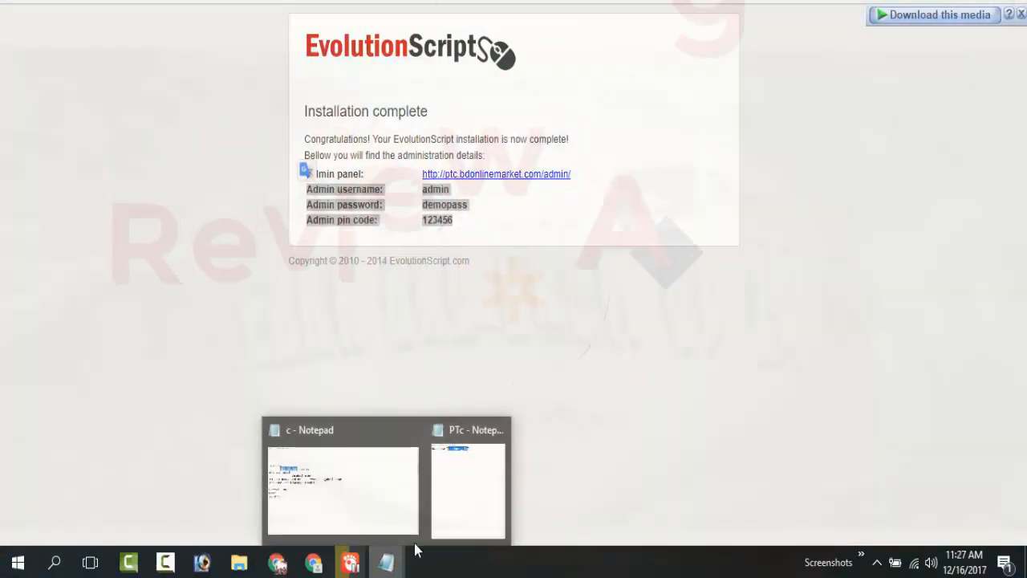
{"action": "left_click", "coordinate": [413, 429]}
{"action": "left_click", "coordinate": [399, 488]}
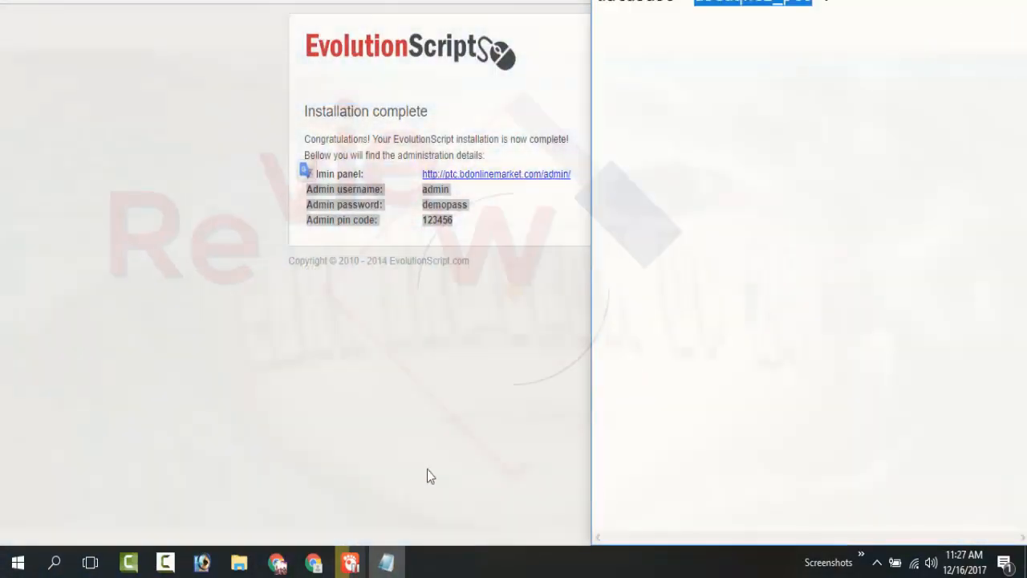
{"action": "left_click", "coordinate": [759, 193]}
{"action": "key", "text": "ctrl+v"}
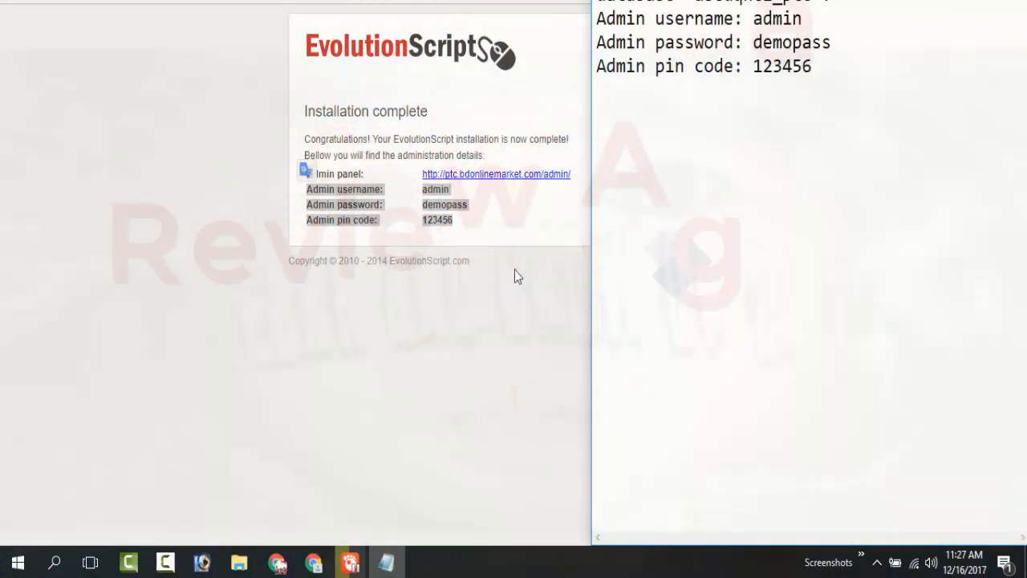
Open the admin panel link from the installation summary in Chrome and paste the copied username "admin" into its login form.
{"action": "left_click", "coordinate": [515, 268]}
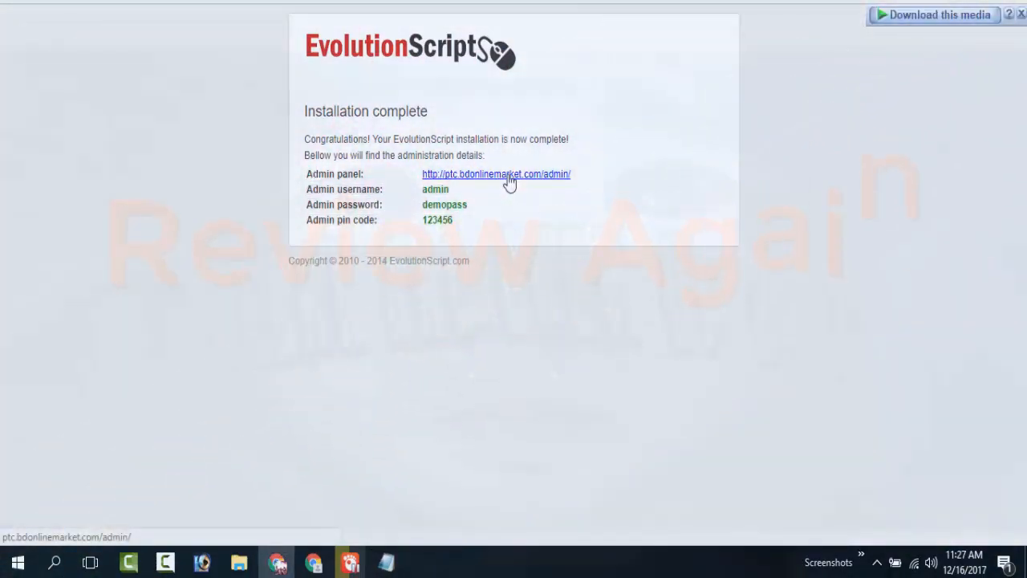
{"action": "left_click", "coordinate": [508, 174]}
{"action": "key", "text": "ctrl+shift+Tab"}
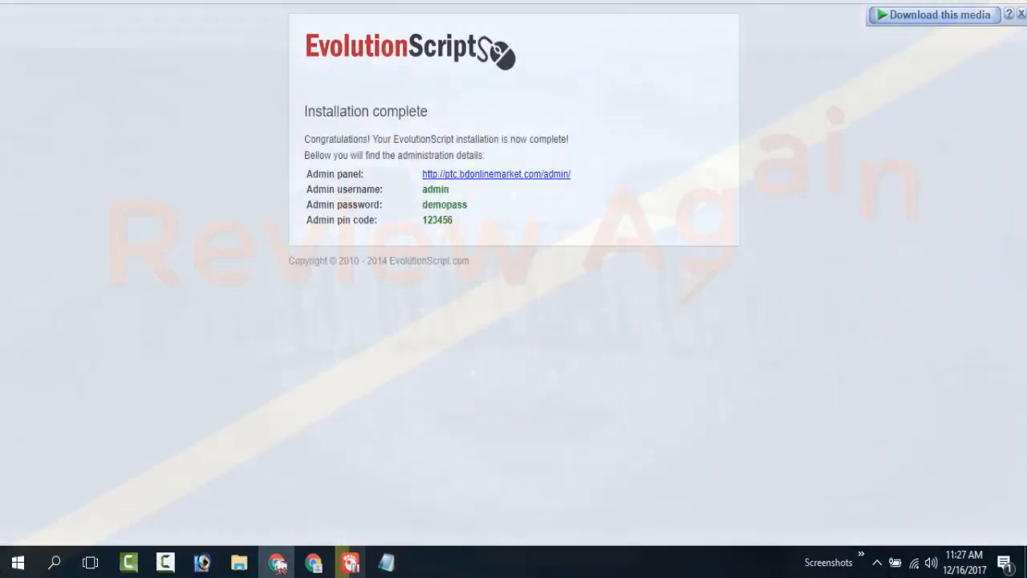
{"action": "left_click_drag", "start_coordinate": [450, 191], "coordinate": [423, 191]}
{"action": "key", "text": "ctrl+c"}
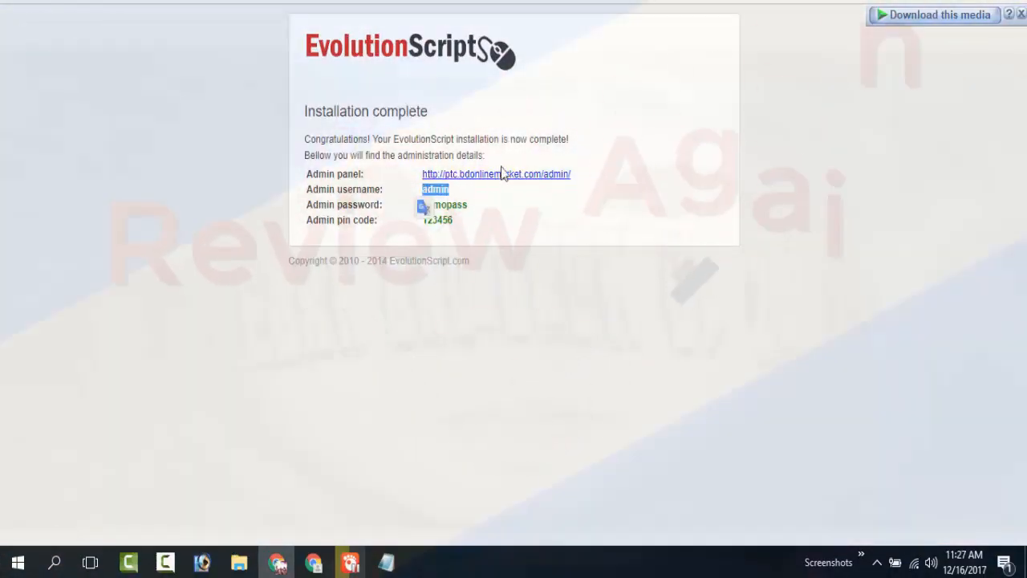
{"action": "key", "text": "ctrl+Tab"}
{"action": "key", "text": "ctrl+v"}
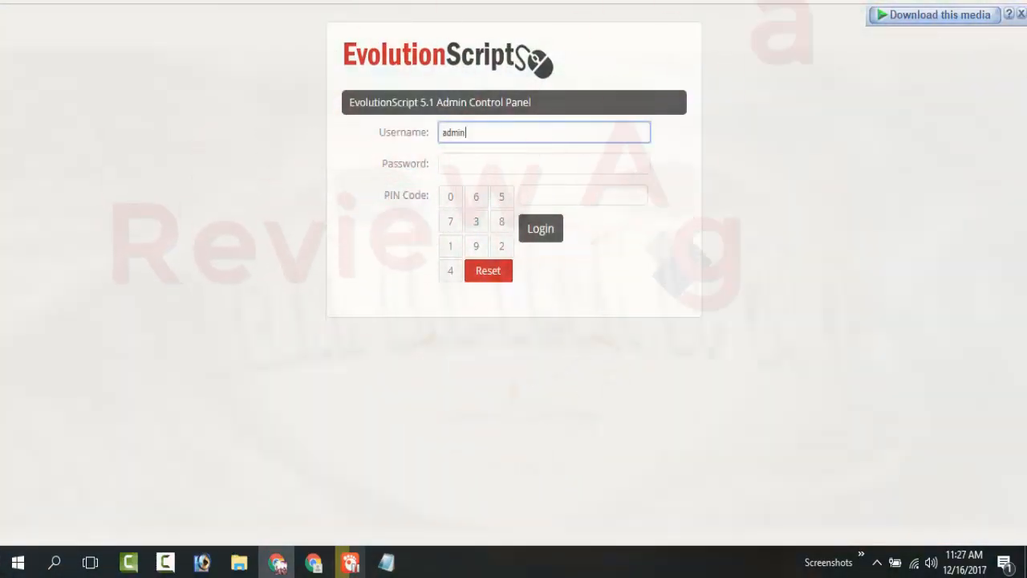
Copy the admin password from the installation summary and paste it into the admin login's Password field.
{"action": "key", "text": "ctrl+shift+Tab"}
{"action": "left_click", "coordinate": [474, 209]}
{"action": "left_click_drag", "start_coordinate": [475, 211], "coordinate": [423, 207]}
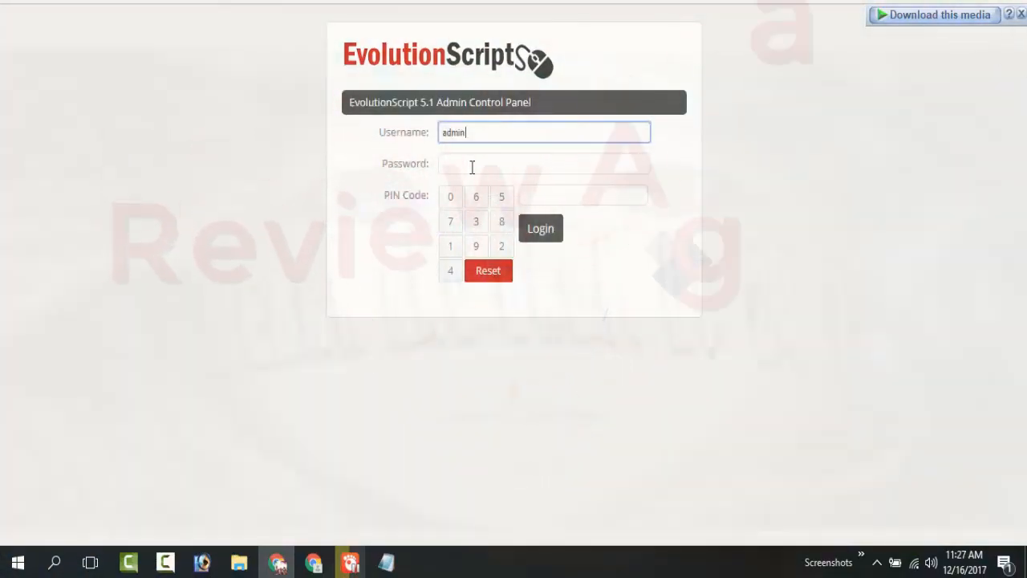
{"action": "key", "text": "ctrl+v"}
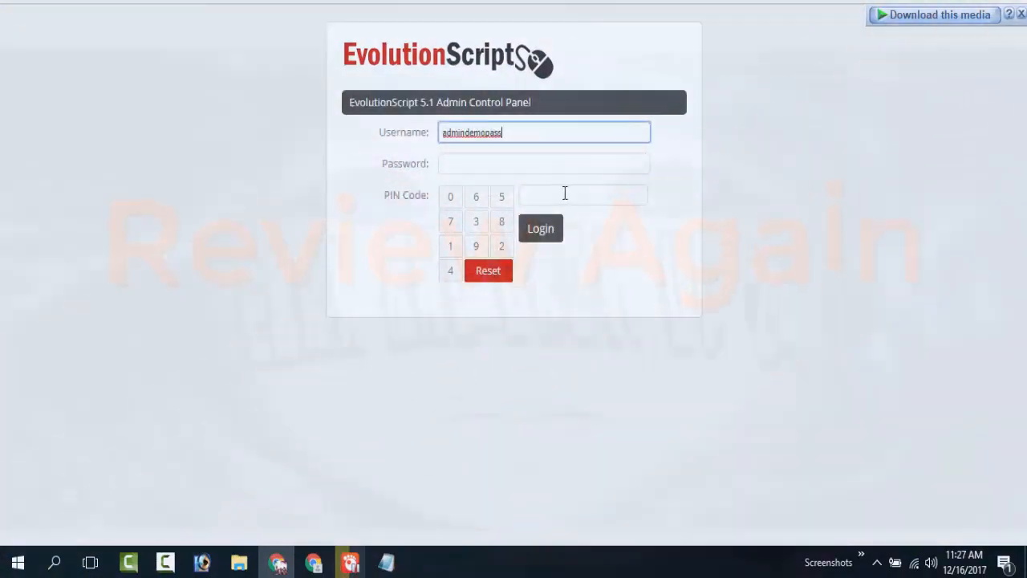
{"action": "key", "text": "ctrl+z"}
{"action": "left_click", "coordinate": [516, 163]}
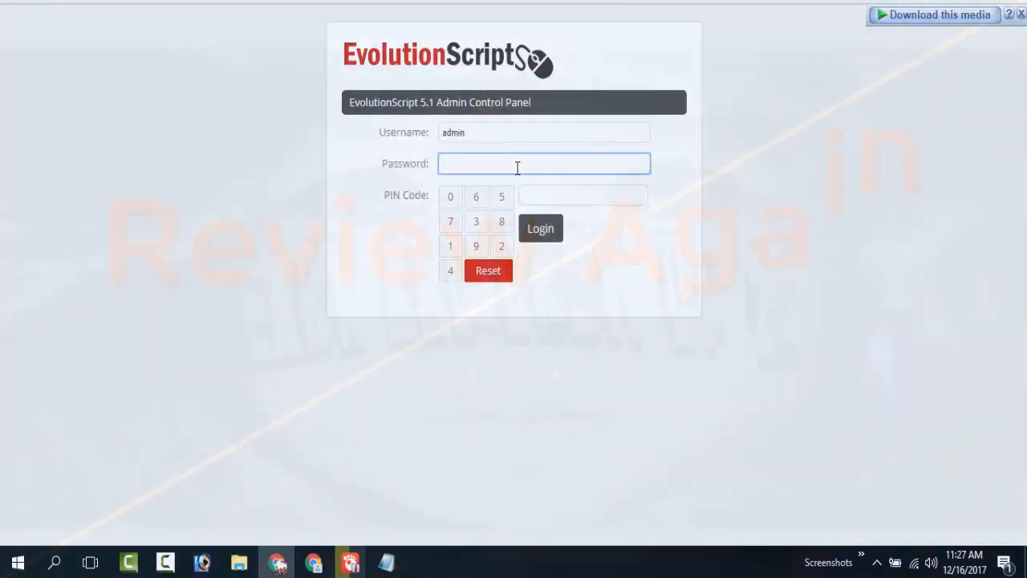
{"action": "key", "text": "ctrl+v"}
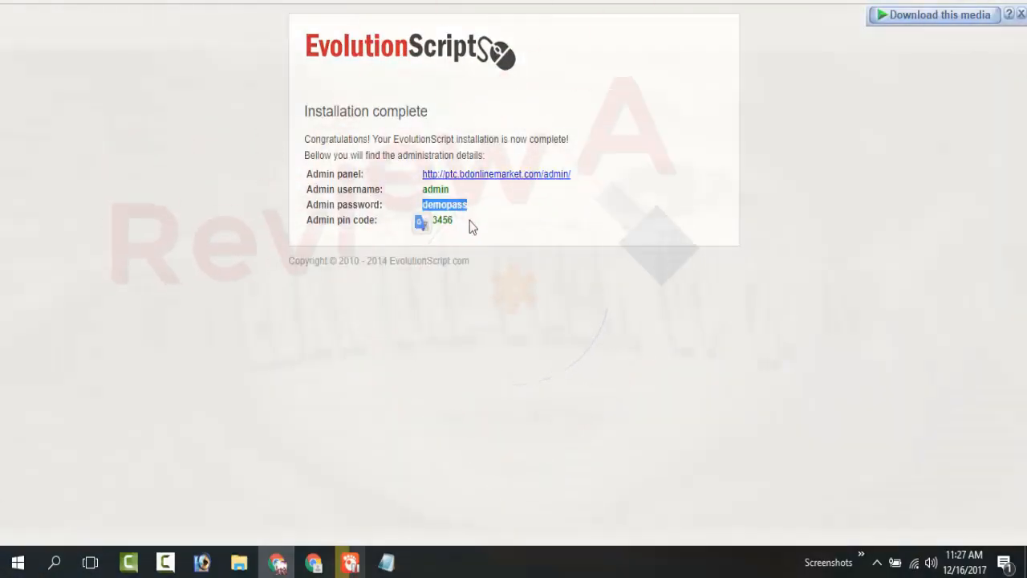
Enter the admin PIN code from the installation summary on the login form's keypad and log in to the admin control panel.
{"action": "left_click", "coordinate": [453, 222]}
{"action": "left_click_drag", "start_coordinate": [453, 222], "coordinate": [420, 221]}
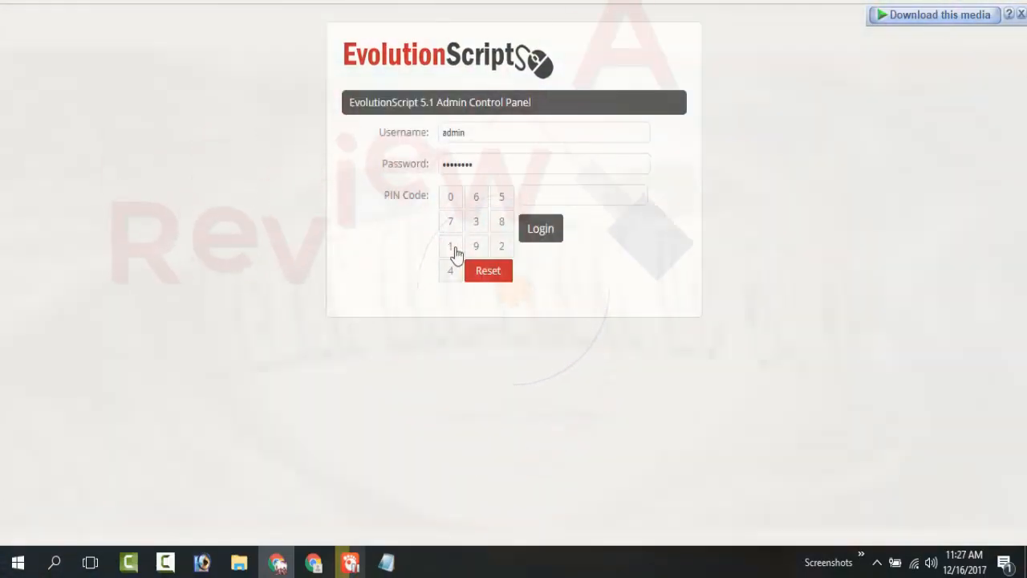
{"action": "left_click", "coordinate": [452, 247]}
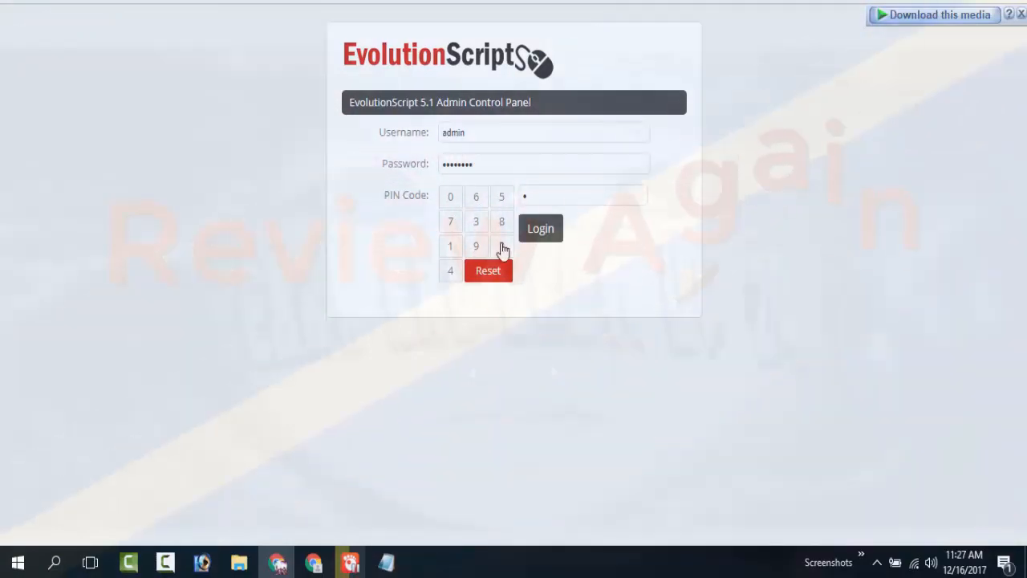
{"action": "left_click", "coordinate": [501, 247]}
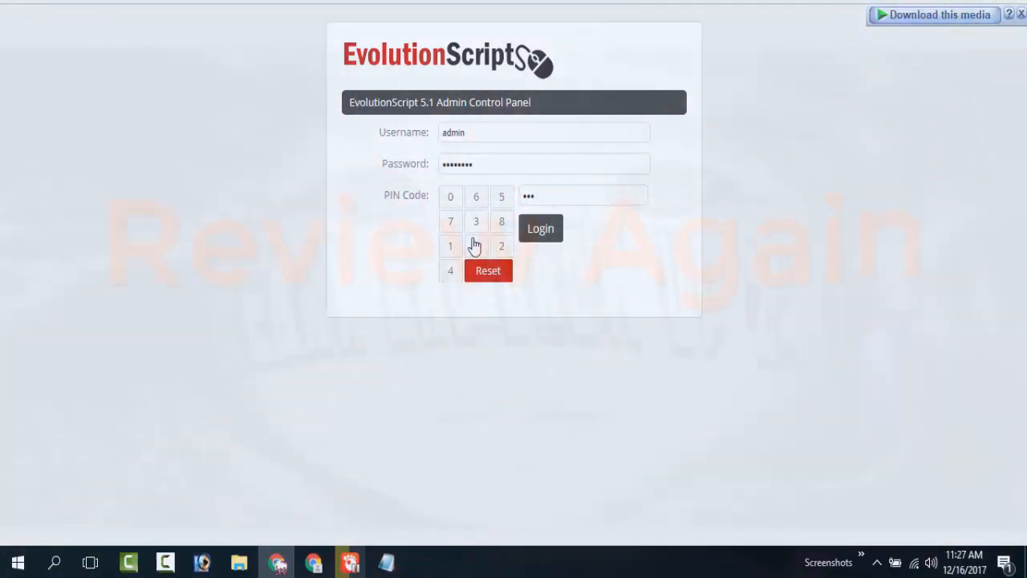
{"action": "left_click", "coordinate": [452, 271]}
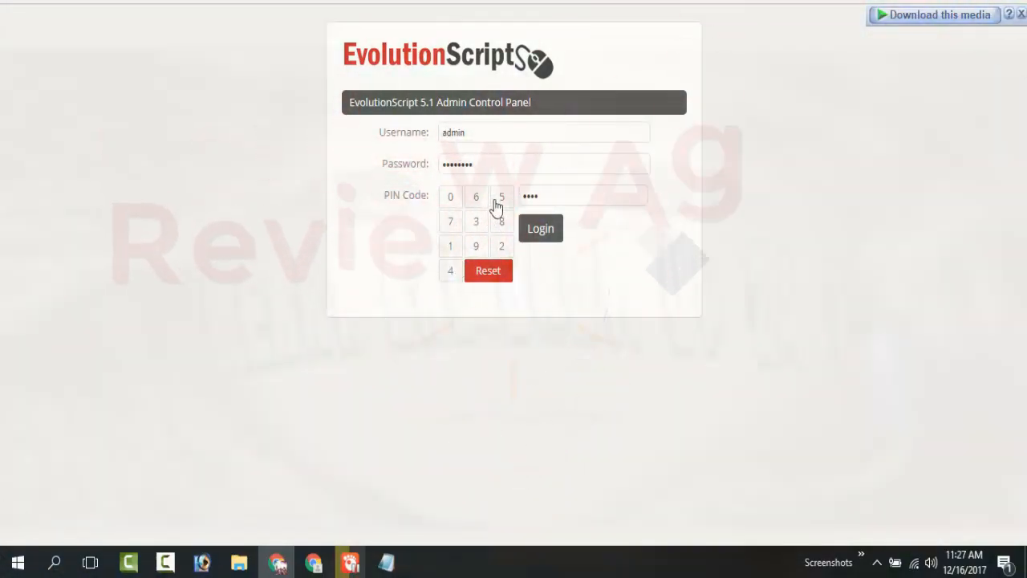
{"action": "left_click", "coordinate": [499, 200]}
{"action": "left_click", "coordinate": [477, 201]}
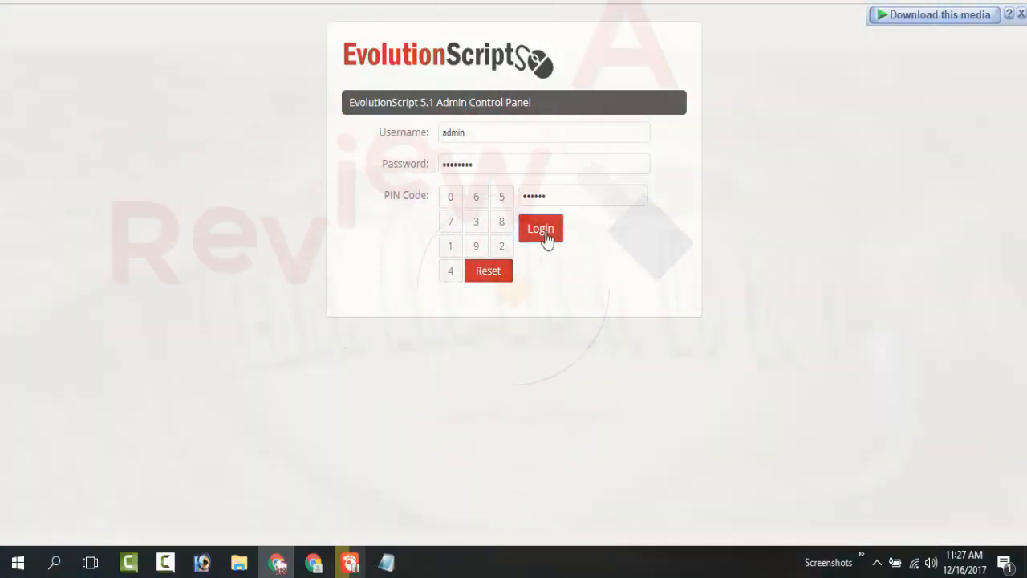
{"action": "left_click", "coordinate": [543, 231]}
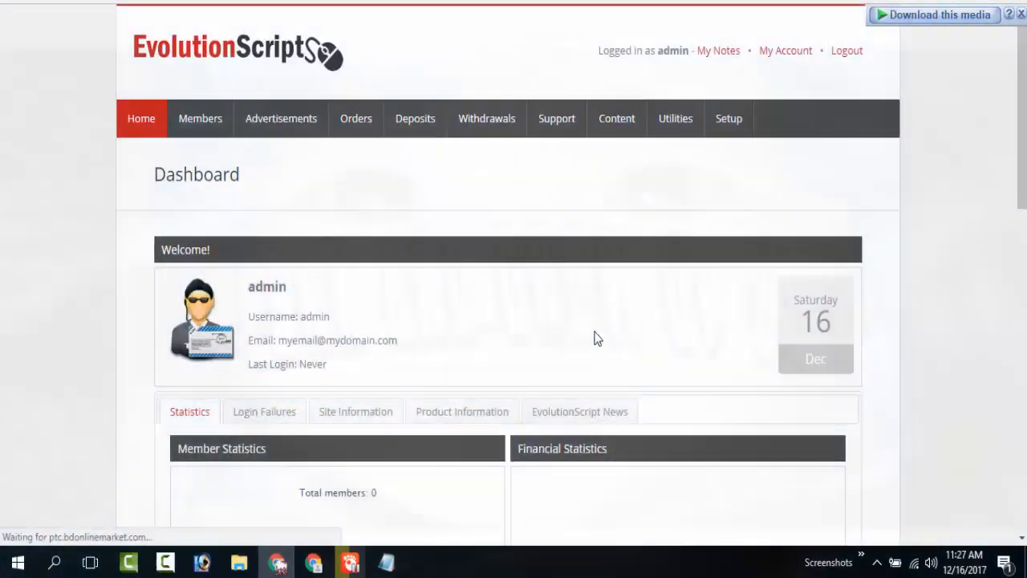
{"action": "scroll", "coordinate": [504, 306], "scroll_direction": "up", "scroll_amount": 8}
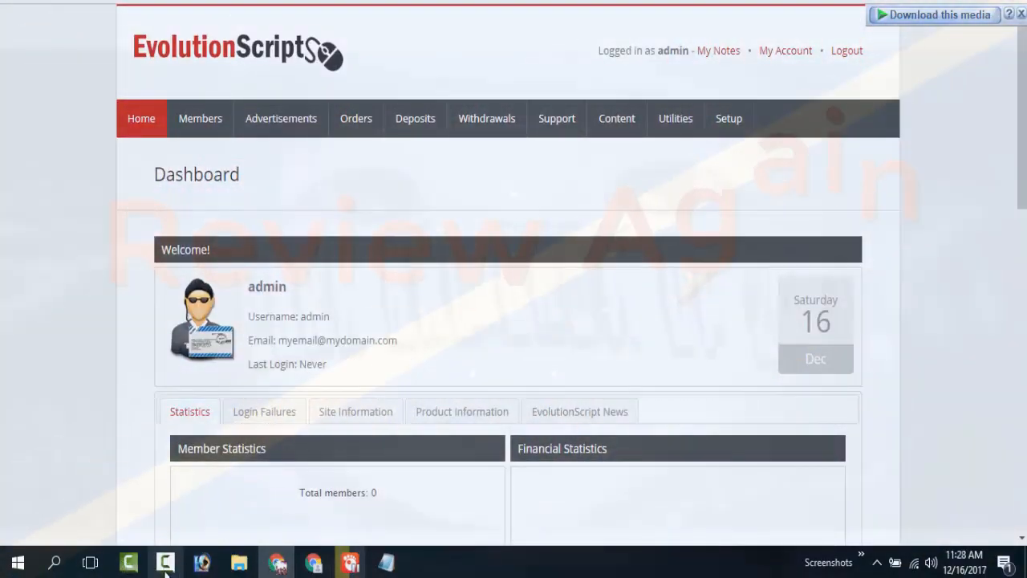
{"action": "left_click", "coordinate": [130, 564]}
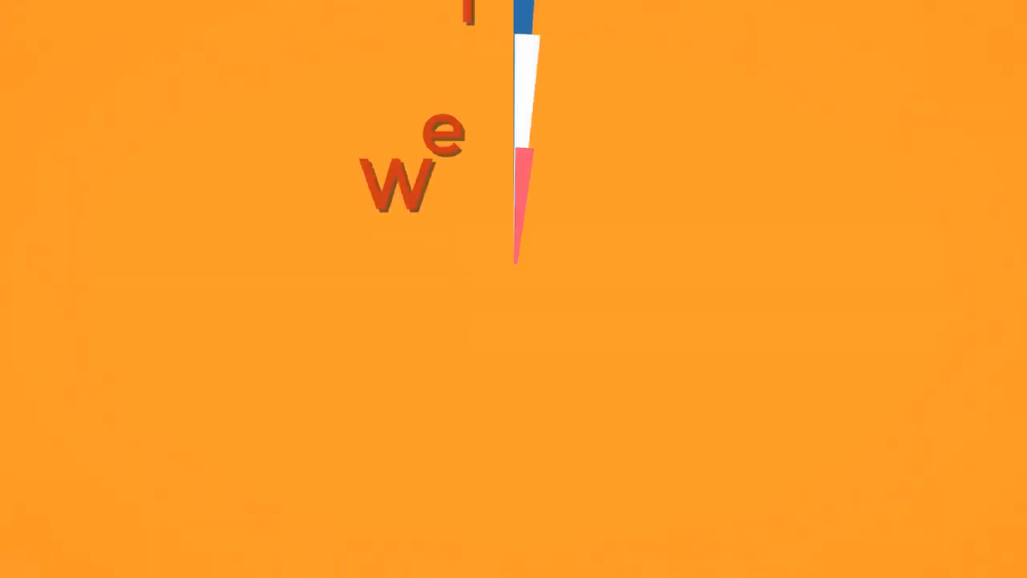